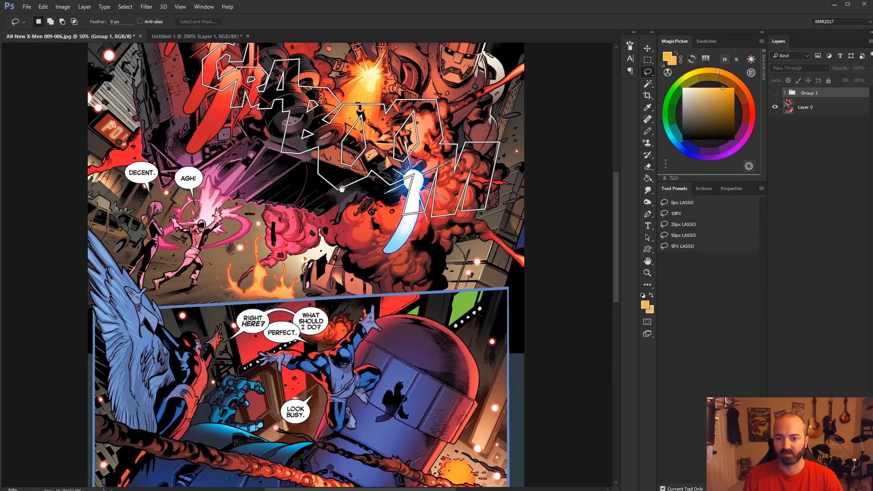
Add a new layer above Group 1 and choose the 01 - TEACHER TOOL brush preset.
{"action": "left_click_drag", "start_coordinate": [342, 188], "coordinate": [357, 245]}
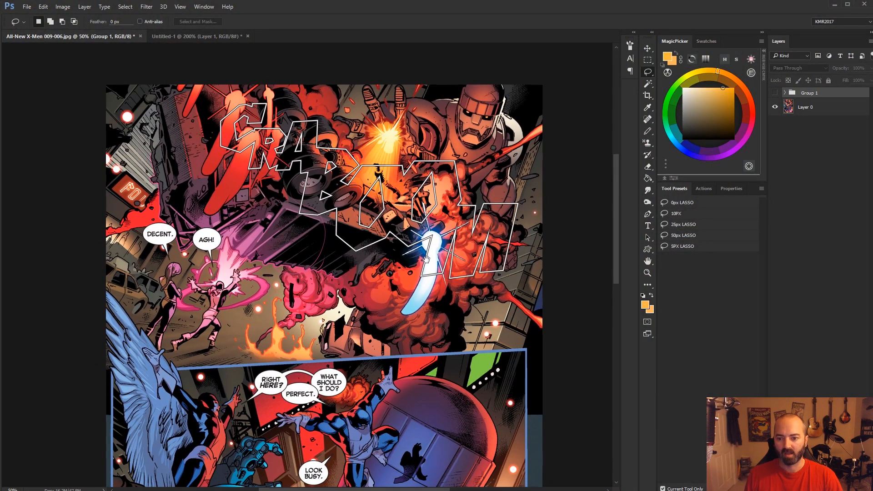
{"action": "scroll", "coordinate": [426, 258], "scroll_direction": "down", "scroll_amount": 5}
{"action": "scroll", "coordinate": [423, 248], "scroll_direction": "up", "scroll_amount": 4}
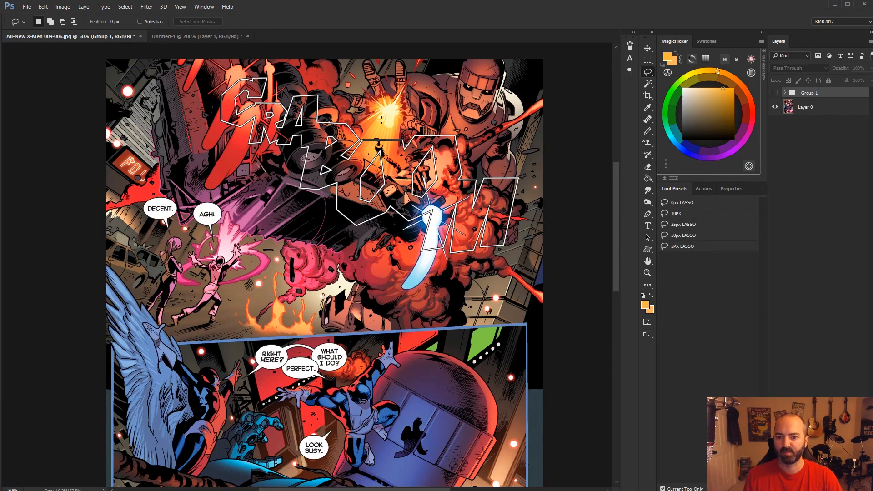
{"action": "key", "text": "b"}
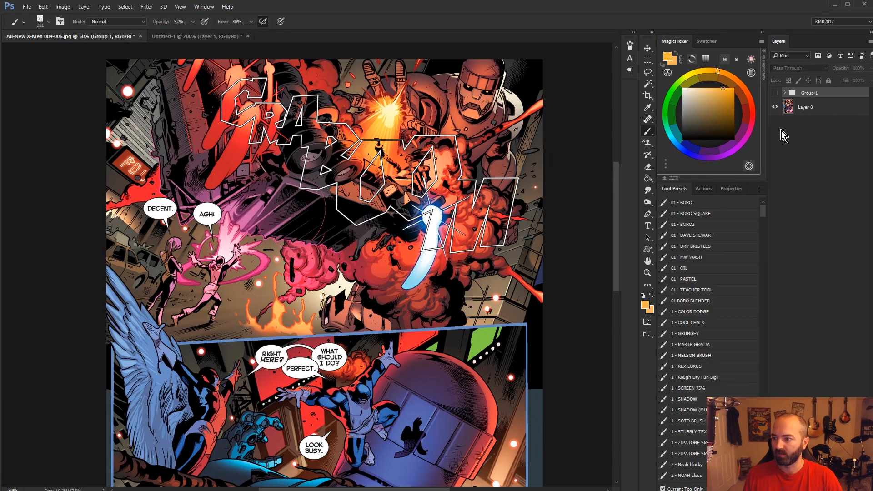
{"action": "key", "text": "ctrl+shift+alt+n"}
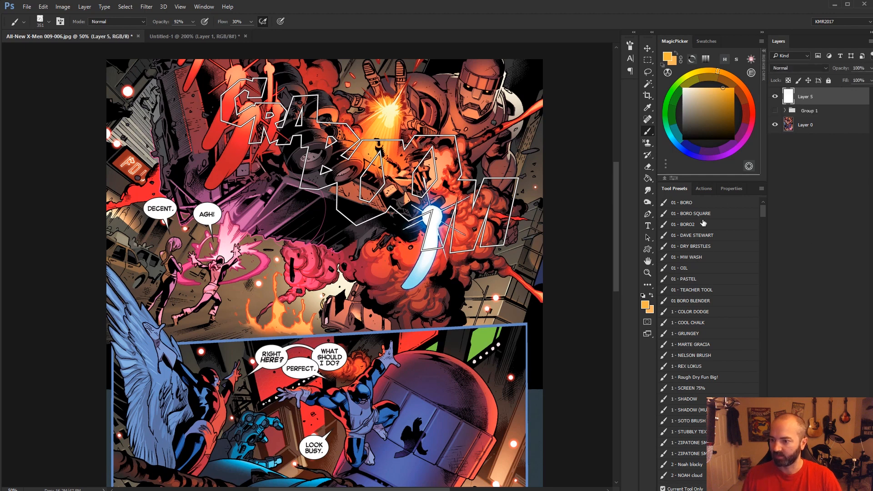
{"action": "left_click", "coordinate": [697, 291]}
Circle the robot in the first panel and mark its diagonal composition with temporary white strokes, undoing each one.
{"action": "left_click_drag", "start_coordinate": [436, 187], "coordinate": [440, 186]}
{"action": "mouse_move", "coordinate": [464, 78]}
{"action": "left_mouse_down"}
{"action": "mouse_move", "coordinate": [483, 82]}
{"action": "mouse_move", "coordinate": [495, 68]}
{"action": "left_mouse_up"}
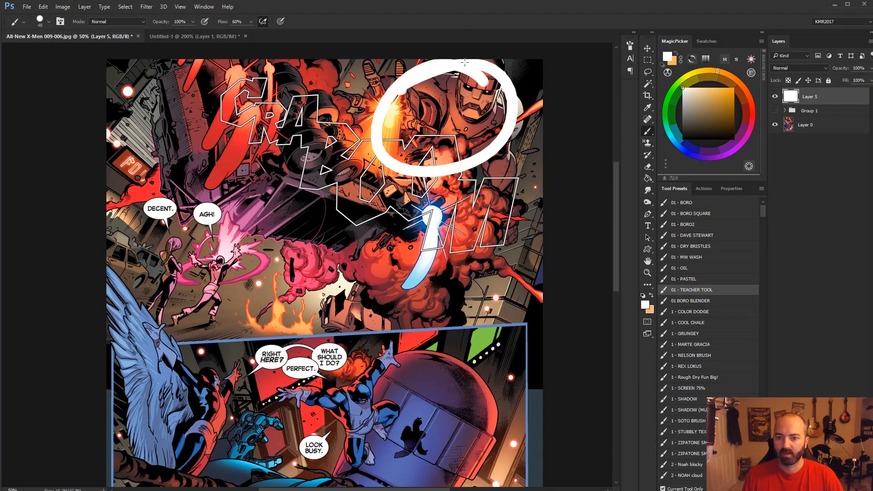
{"action": "key", "text": "ctrl+z"}
{"action": "mouse_move", "coordinate": [236, 61]}
{"action": "left_mouse_down"}
{"action": "mouse_move", "coordinate": [320, 177]}
{"action": "mouse_move", "coordinate": [437, 283]}
{"action": "mouse_move", "coordinate": [512, 314]}
{"action": "left_mouse_up"}
{"action": "key", "text": "ctrl+z"}
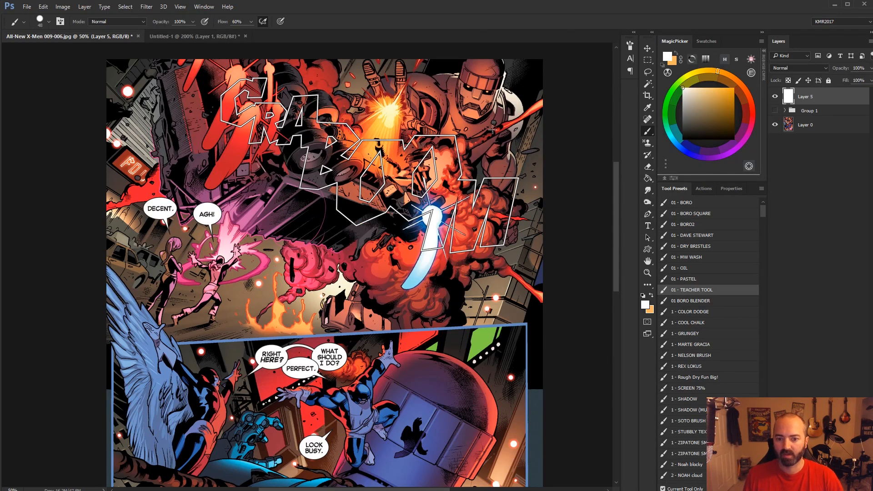
{"action": "left_click_drag", "start_coordinate": [233, 262], "coordinate": [236, 247]}
{"action": "key", "text": "ctrl+z"}
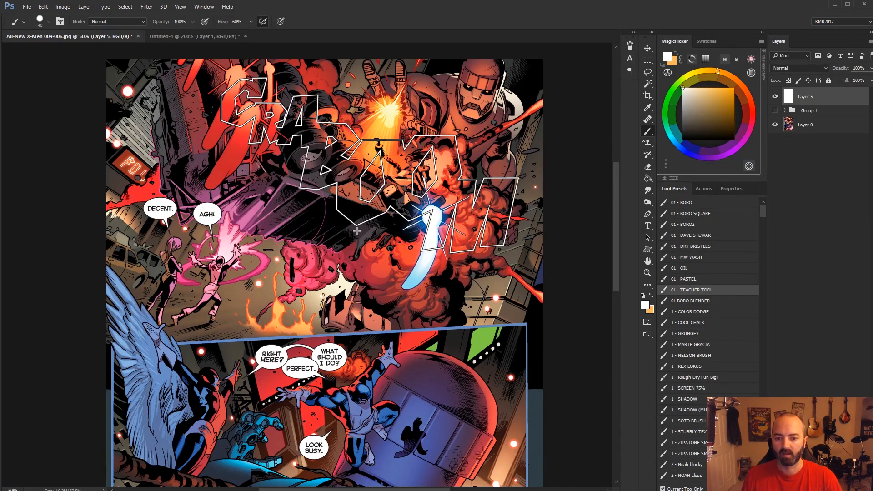
Outline the winged figure and mark other areas of the second panel with temporary white strokes, undoing each one.
{"action": "left_click_drag", "start_coordinate": [371, 257], "coordinate": [379, 101]}
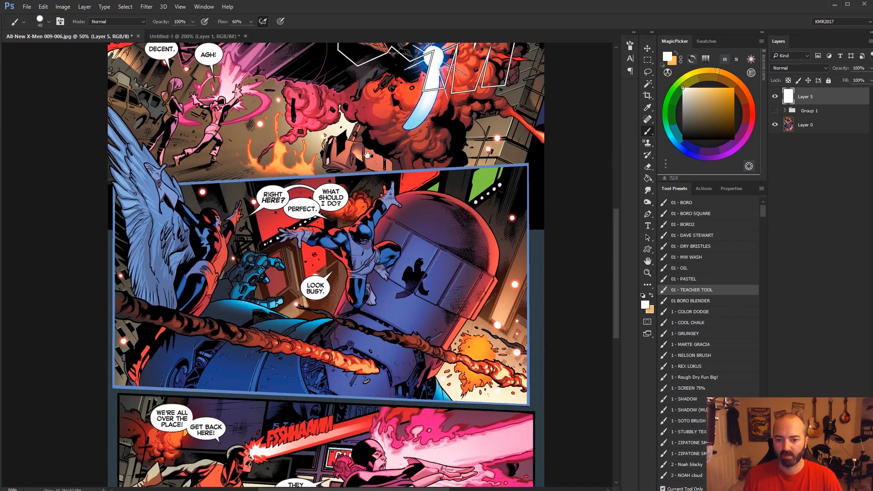
{"action": "mouse_move", "coordinate": [137, 125]}
{"action": "left_mouse_down"}
{"action": "mouse_move", "coordinate": [234, 241]}
{"action": "mouse_move", "coordinate": [123, 144]}
{"action": "left_mouse_up"}
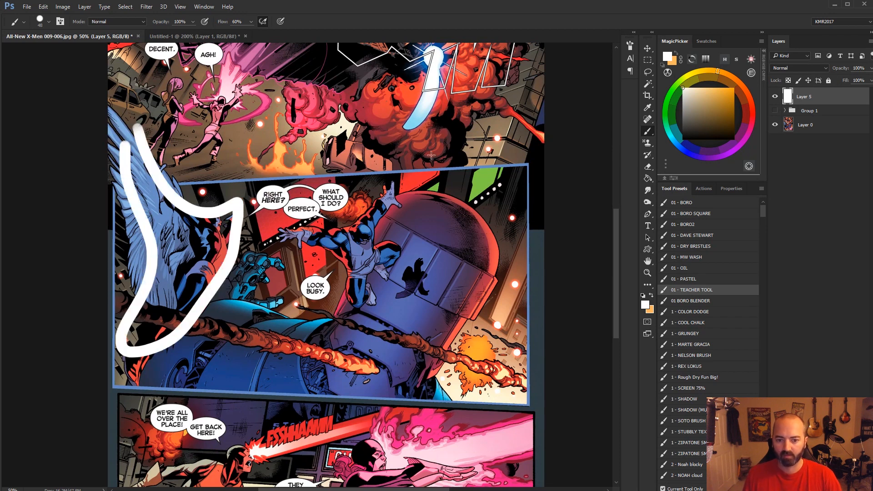
{"action": "key", "text": "ctrl+z"}
{"action": "left_click_drag", "start_coordinate": [366, 230], "coordinate": [384, 231]}
{"action": "key", "text": "ctrl+z"}
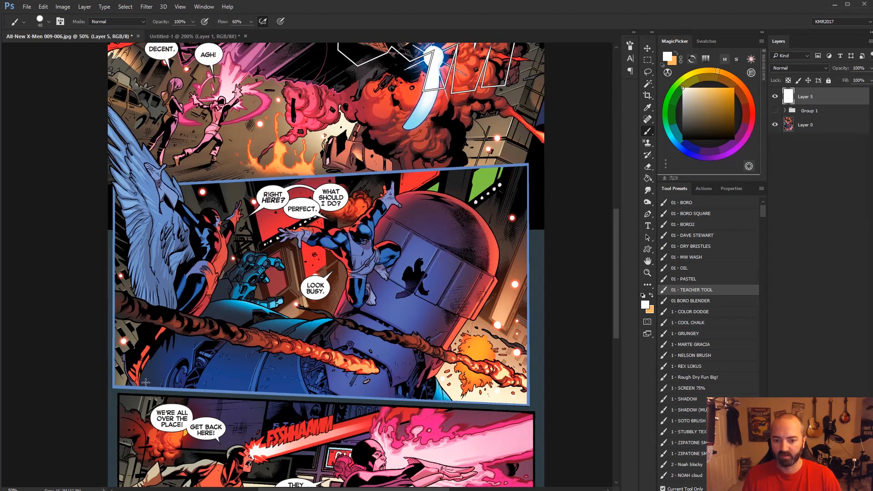
{"action": "mouse_move", "coordinate": [132, 388]}
{"action": "left_mouse_down"}
{"action": "mouse_move", "coordinate": [253, 297]}
{"action": "mouse_move", "coordinate": [367, 239]}
{"action": "mouse_move", "coordinate": [445, 431]}
{"action": "left_mouse_up"}
{"action": "key", "text": "ctrl+z"}
Examine the lower panels and the entire comic page at a magnification reduced to 12.5%.
{"action": "left_click_drag", "start_coordinate": [480, 302], "coordinate": [471, 119]}
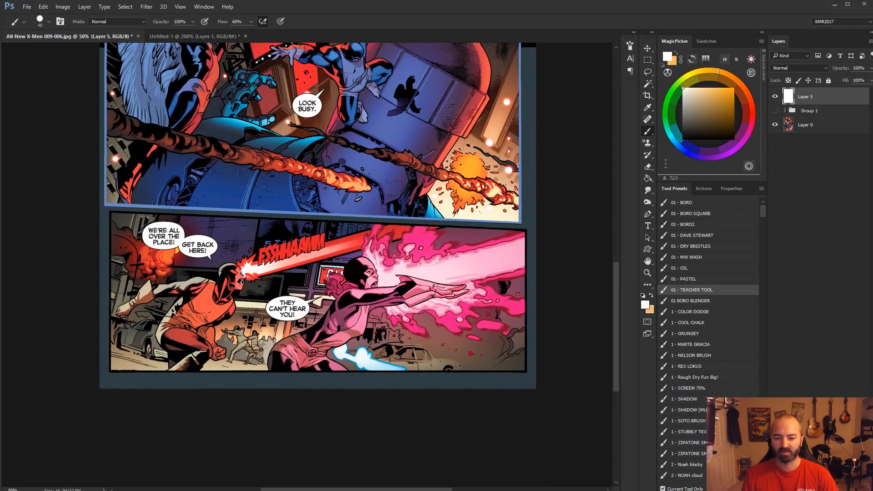
{"action": "scroll", "coordinate": [405, 166], "scroll_direction": "up", "scroll_amount": 6}
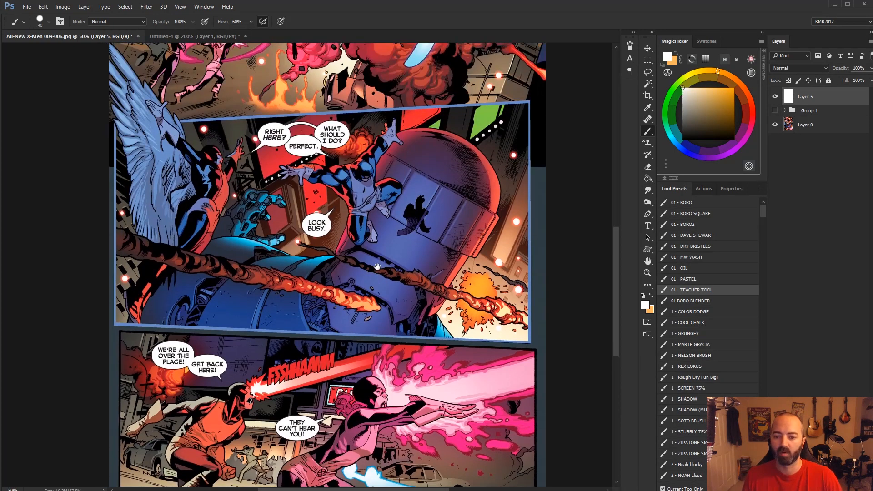
{"action": "scroll", "coordinate": [436, 175], "scroll_direction": "up", "scroll_amount": 1}
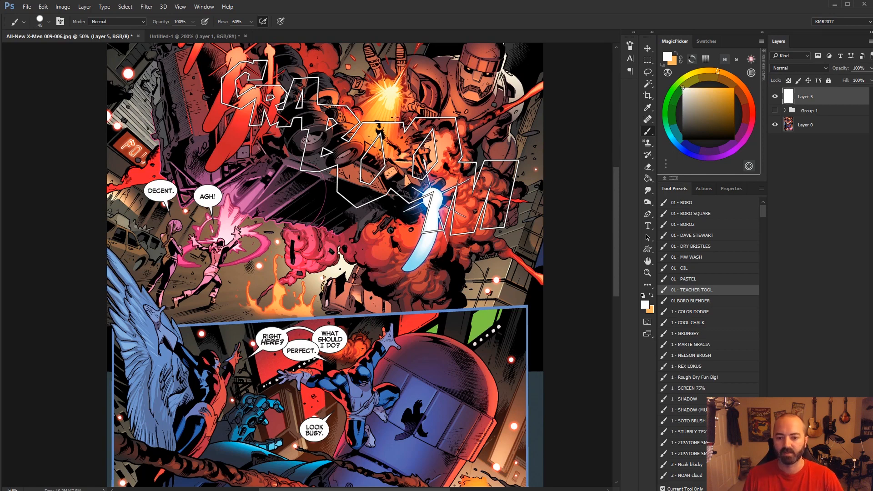
{"action": "left_click", "coordinate": [648, 272]}
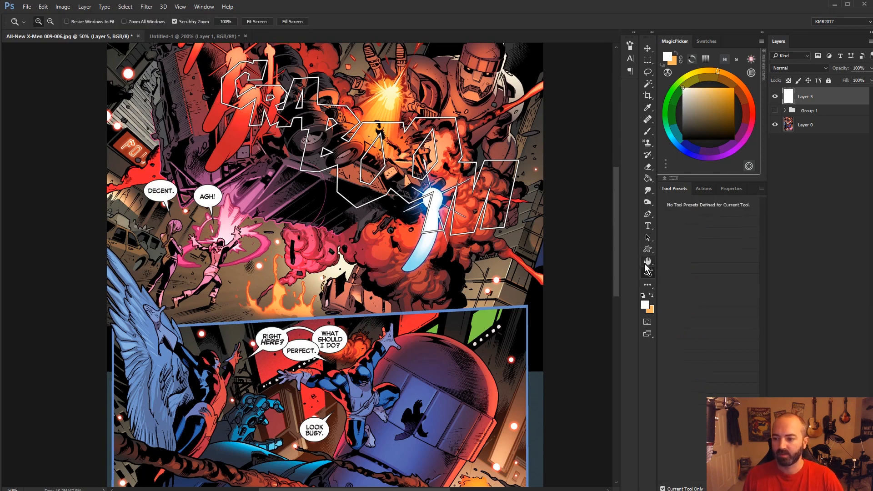
{"action": "left_click", "coordinate": [379, 262], "text": "alt"}
{"action": "left_click", "coordinate": [379, 262], "text": "alt"}
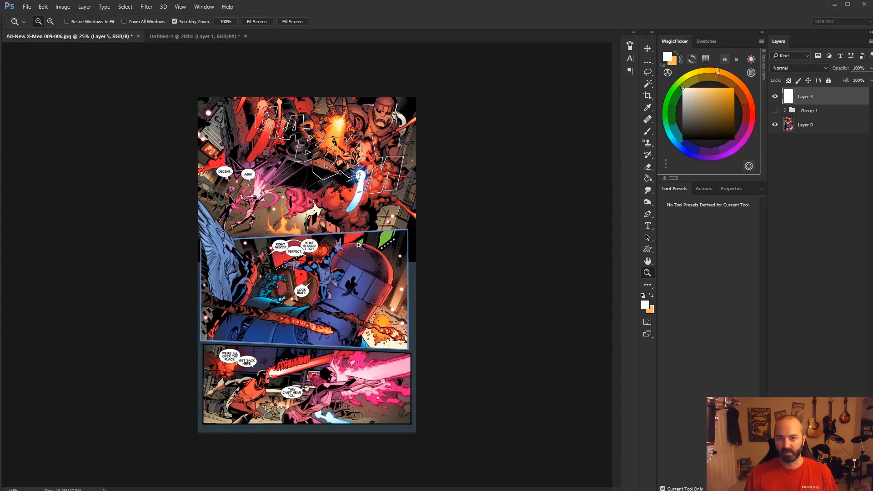
{"action": "left_click", "coordinate": [353, 241], "text": "alt"}
{"action": "left_click", "coordinate": [345, 255], "text": "alt"}
{"action": "left_click", "coordinate": [336, 268], "text": "alt"}
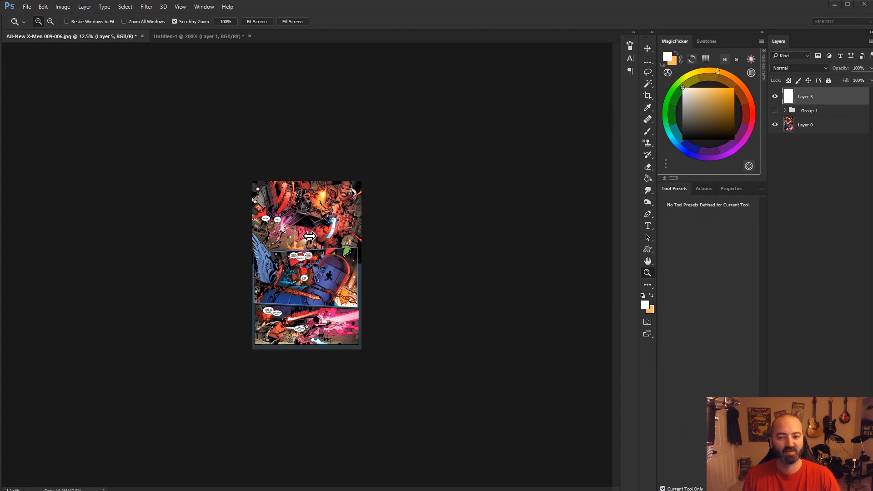
{"action": "left_click_drag", "start_coordinate": [330, 212], "coordinate": [345, 200]}
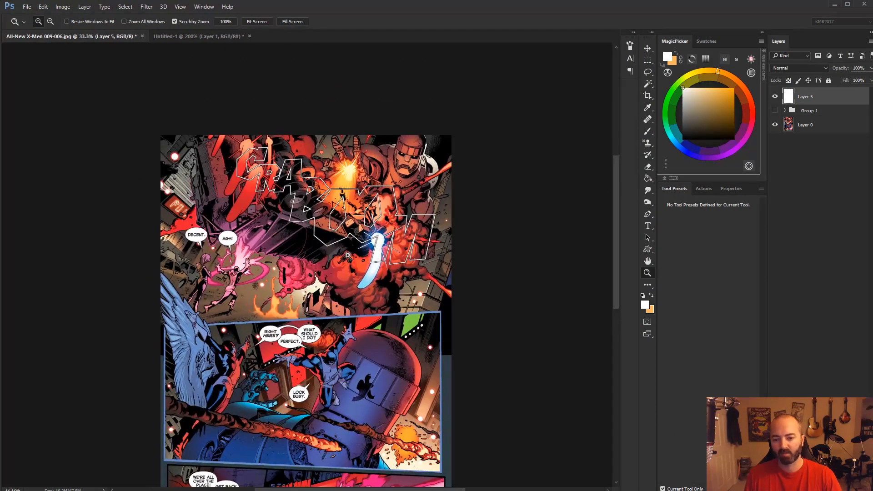
Return to the Brush tool at the second panel and adjust its tip size for marking the figures.
{"action": "left_click", "coordinate": [398, 156]}
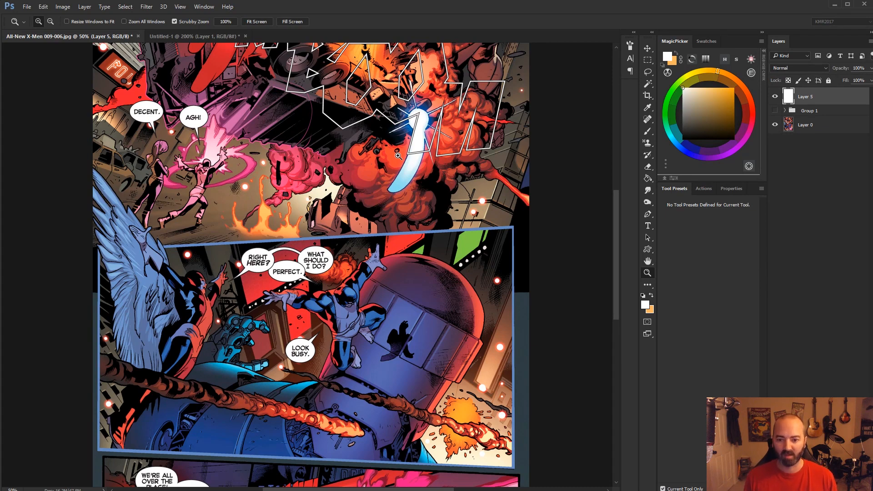
{"action": "left_click", "coordinate": [354, 285]}
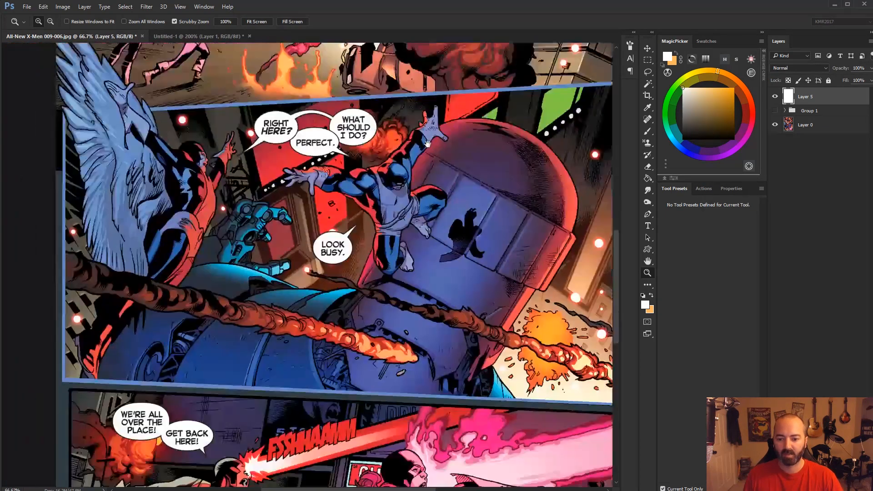
{"action": "key", "text": "b"}
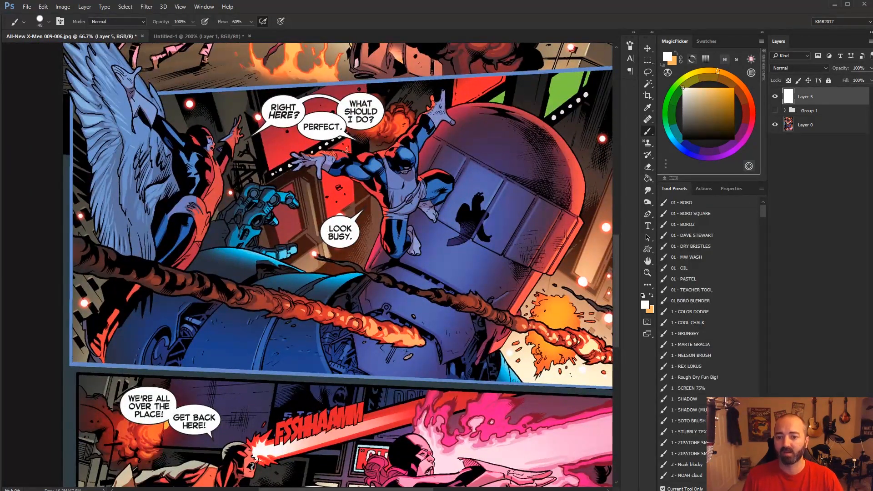
{"action": "key", "text": "bracketleft"}
{"action": "key", "text": "bracketleft"}
{"action": "key", "text": "bracketleft"}
{"action": "key", "text": "bracketleft"}
{"action": "key", "text": "bracketleft"}
{"action": "key", "text": "bracketleft"}
{"action": "key", "text": "bracketleft"}
{"action": "key", "text": "bracketleft"}
{"action": "key", "text": "bracketleft"}
{"action": "key", "text": "bracketleft"}
{"action": "key", "text": "bracketleft"}
{"action": "key", "text": "bracketleft"}
{"action": "key", "text": "bracketleft"}
{"action": "key", "text": "bracketleft"}
{"action": "key", "text": "bracketleft"}
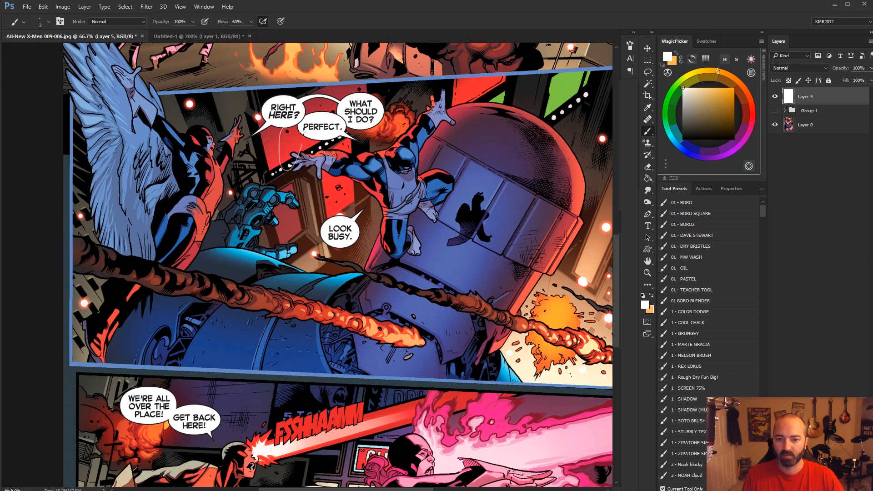
{"action": "key", "text": "alt"}
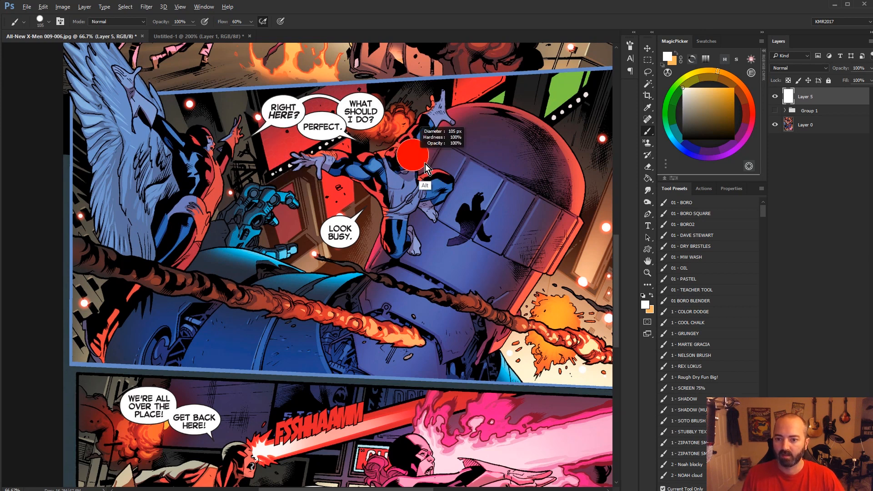
Paint temporary white strokes over the speech balloons, the winged figure and the leaping figure in the second panel, undoing them all.
{"action": "left_click_drag", "start_coordinate": [319, 107], "coordinate": [277, 157]}
{"action": "left_click_drag", "start_coordinate": [350, 178], "coordinate": [343, 196]}
{"action": "key", "text": "ctrl+alt+z"}
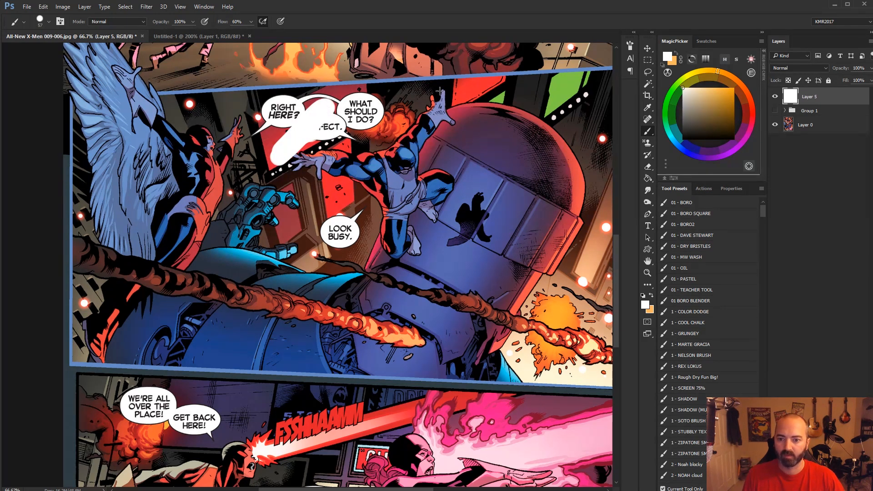
{"action": "key", "text": "ctrl+alt+z"}
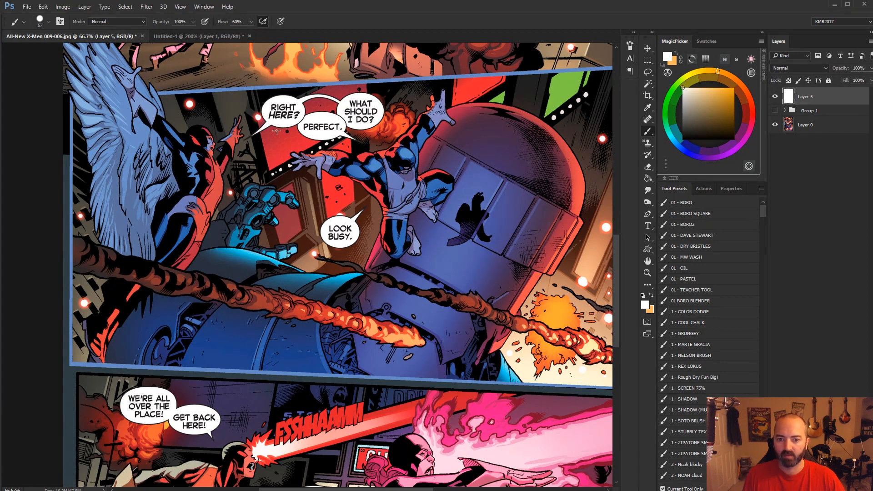
{"action": "mouse_move", "coordinate": [211, 134]}
{"action": "left_mouse_down"}
{"action": "mouse_move", "coordinate": [173, 260]}
{"action": "mouse_move", "coordinate": [125, 297]}
{"action": "left_mouse_up"}
{"action": "key", "text": "ctrl+alt+z"}
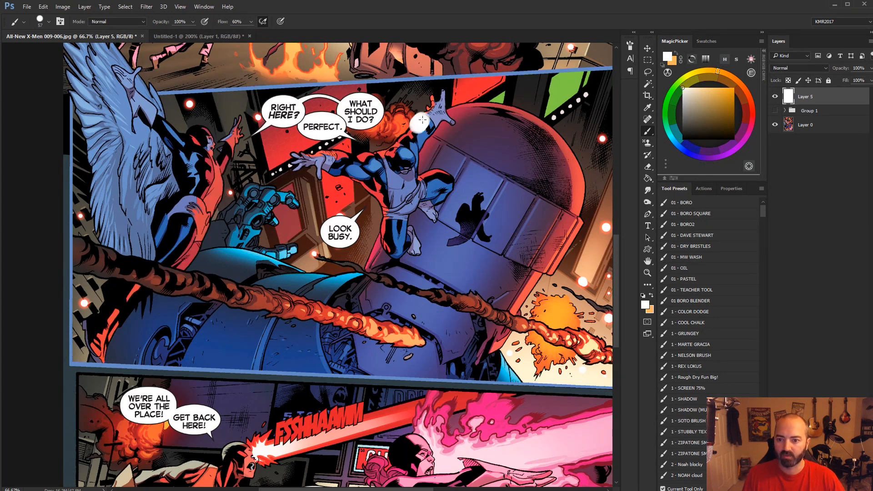
{"action": "mouse_move", "coordinate": [425, 117]}
{"action": "left_mouse_down"}
{"action": "mouse_move", "coordinate": [340, 162]}
{"action": "mouse_move", "coordinate": [386, 252]}
{"action": "left_mouse_up"}
{"action": "key", "text": "ctrl+alt+z"}
{"action": "key", "text": "ctrl+alt+z"}
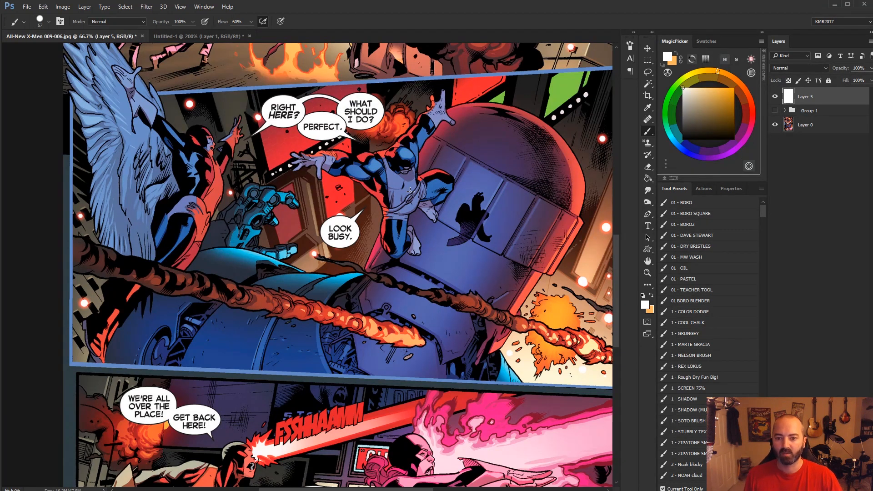
Expand Group 1 to show its layers while the first panel is in view.
{"action": "left_click", "coordinate": [647, 273]}
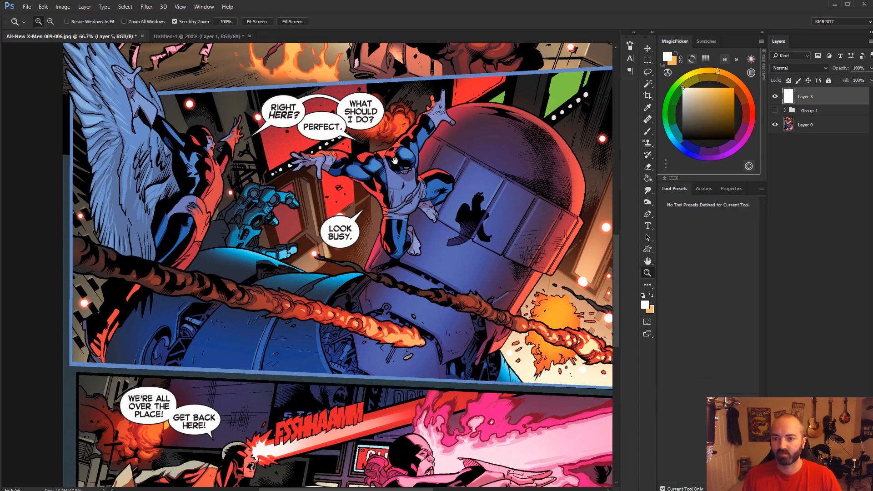
{"action": "left_click_drag", "start_coordinate": [426, 149], "coordinate": [349, 358]}
{"action": "left_click_drag", "start_coordinate": [332, 133], "coordinate": [369, 257]}
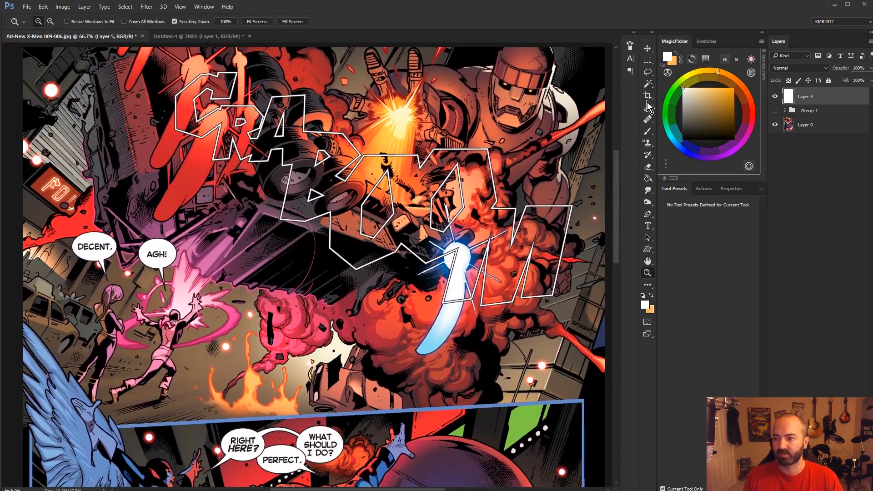
{"action": "left_click", "coordinate": [784, 111]}
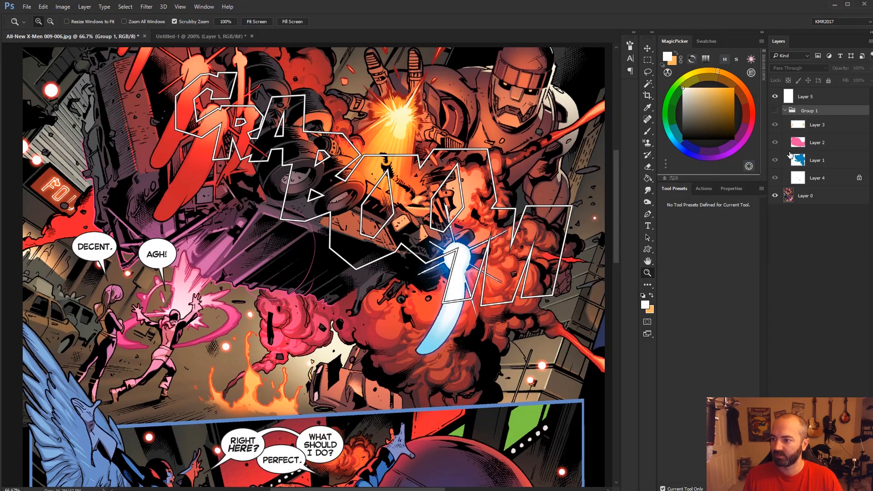
{"action": "left_click_drag", "start_coordinate": [478, 217], "coordinate": [470, 233]}
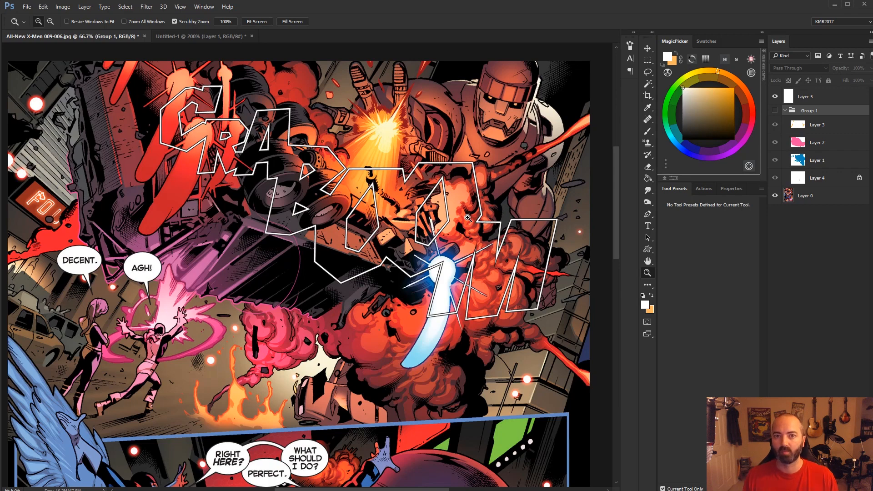
On Layer 5, circle the pink figure, trace a curve through the sound-effect lettering and mark the orange blast in white, undoing each stroke.
{"action": "left_click_drag", "start_coordinate": [136, 306], "coordinate": [79, 339]}
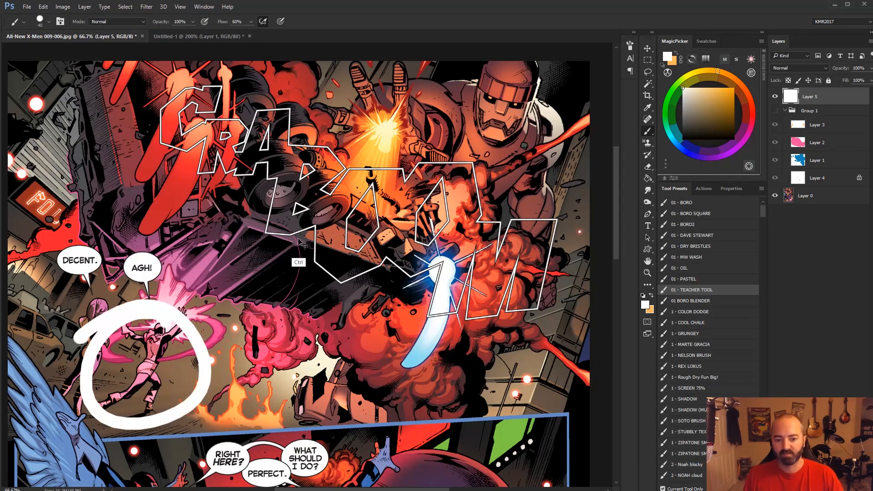
{"action": "key", "text": "ctrl+z"}
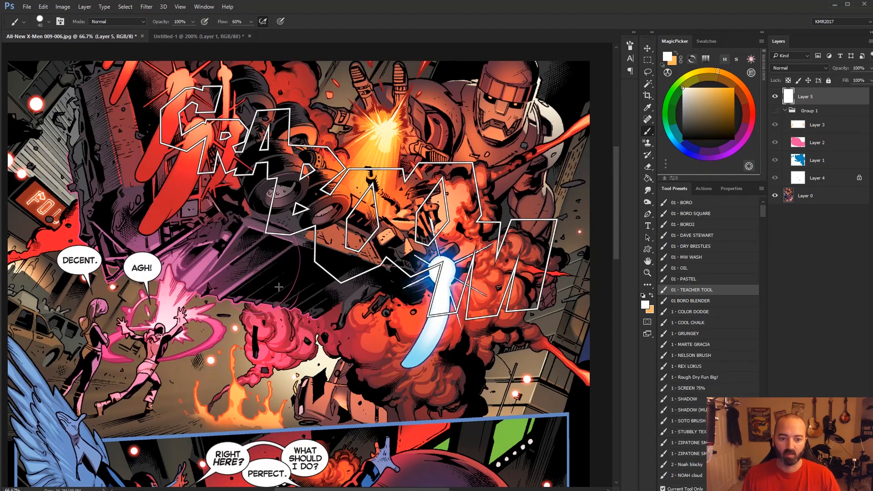
{"action": "mouse_move", "coordinate": [233, 100]}
{"action": "left_mouse_down"}
{"action": "mouse_move", "coordinate": [170, 247]}
{"action": "mouse_move", "coordinate": [388, 279]}
{"action": "mouse_move", "coordinate": [535, 344]}
{"action": "left_mouse_up"}
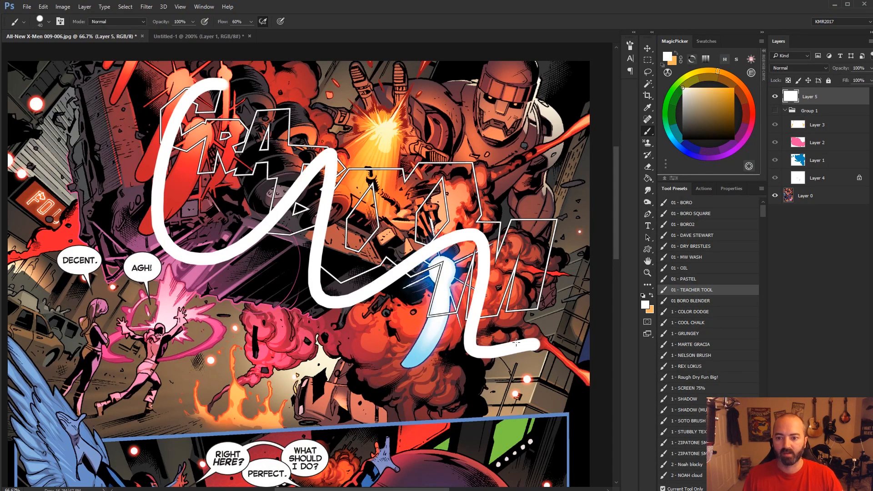
{"action": "key", "text": "ctrl+z"}
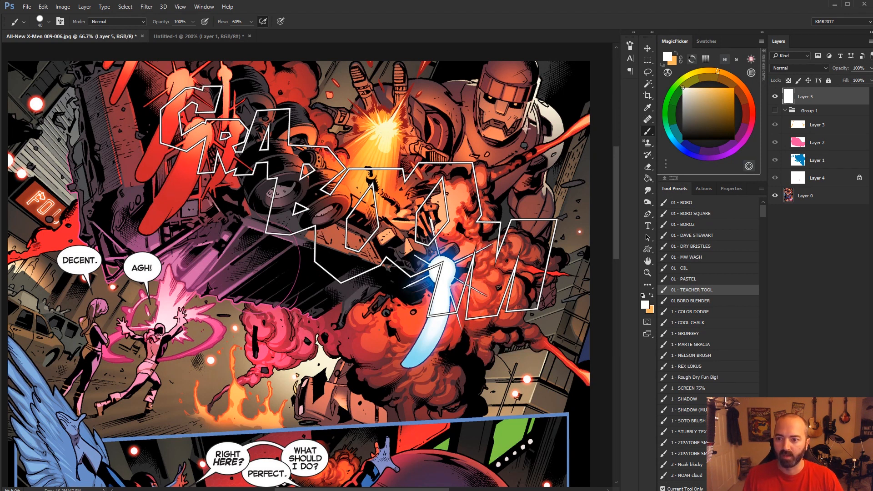
{"action": "mouse_move", "coordinate": [377, 104]}
{"action": "left_mouse_down"}
{"action": "mouse_move", "coordinate": [553, 107]}
{"action": "mouse_move", "coordinate": [409, 177]}
{"action": "left_mouse_up"}
{"action": "key", "text": "ctrl+z"}
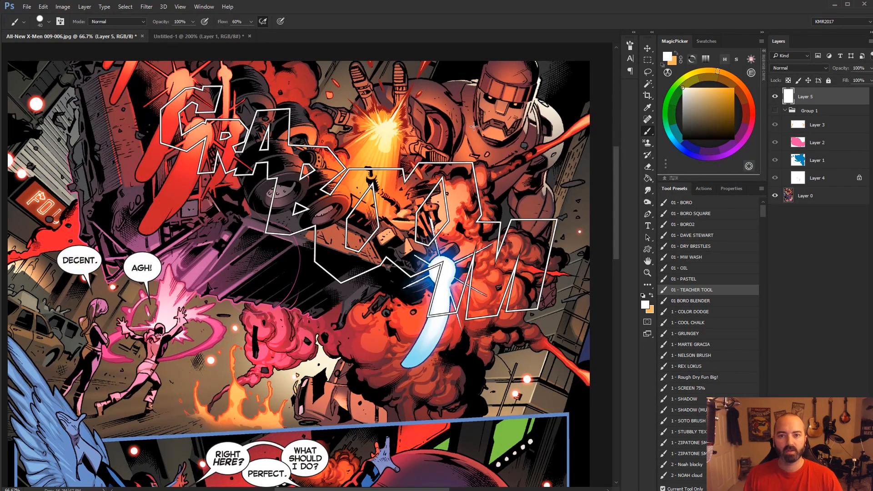
Mark the robot and explosion side of the first panel with a white brush stroke on Layer 5, and undo it.
{"action": "mouse_move", "coordinate": [324, 83]}
{"action": "left_mouse_down"}
{"action": "mouse_move", "coordinate": [417, 179]}
{"action": "mouse_move", "coordinate": [494, 213]}
{"action": "mouse_move", "coordinate": [584, 302]}
{"action": "left_mouse_up"}
{"action": "key", "text": "ctrl+z"}
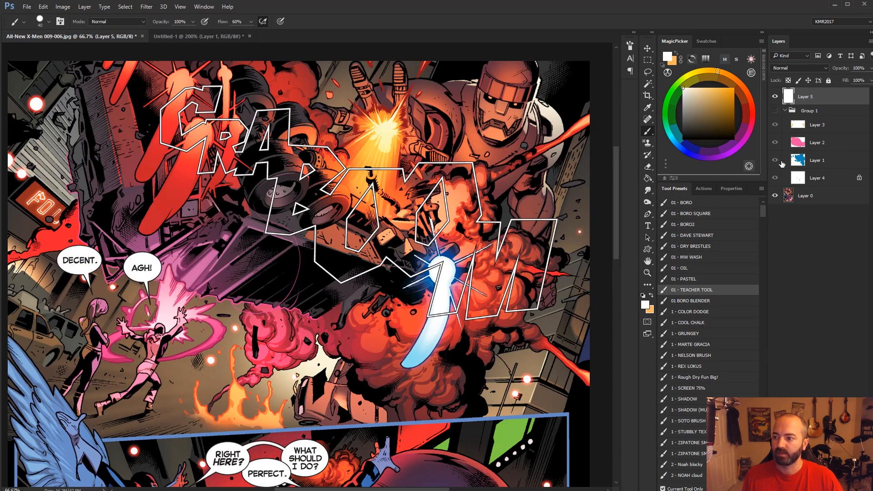
Show Group 1 with only Layer 1's blue robot tint visible, hiding Layers 2, 3 and 4.
{"action": "left_click_drag", "start_coordinate": [775, 142], "coordinate": [776, 125]}
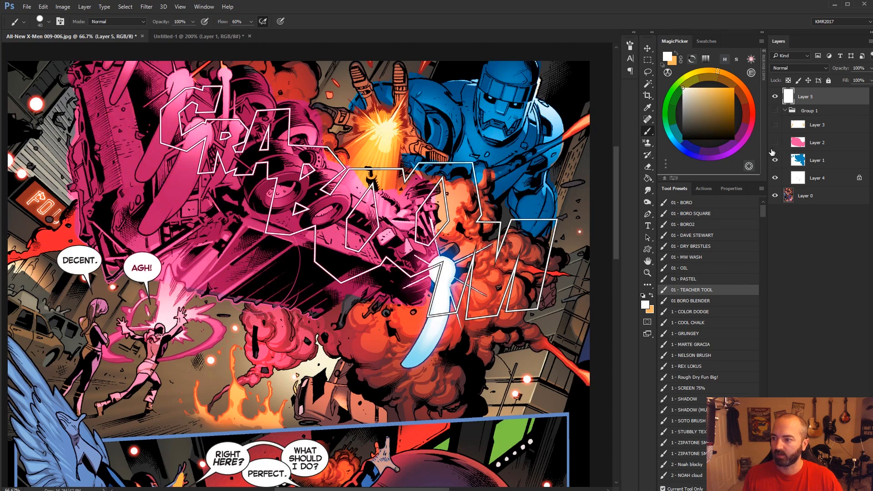
{"action": "left_click_drag", "start_coordinate": [775, 160], "coordinate": [776, 179]}
{"action": "left_click", "coordinate": [776, 162]}
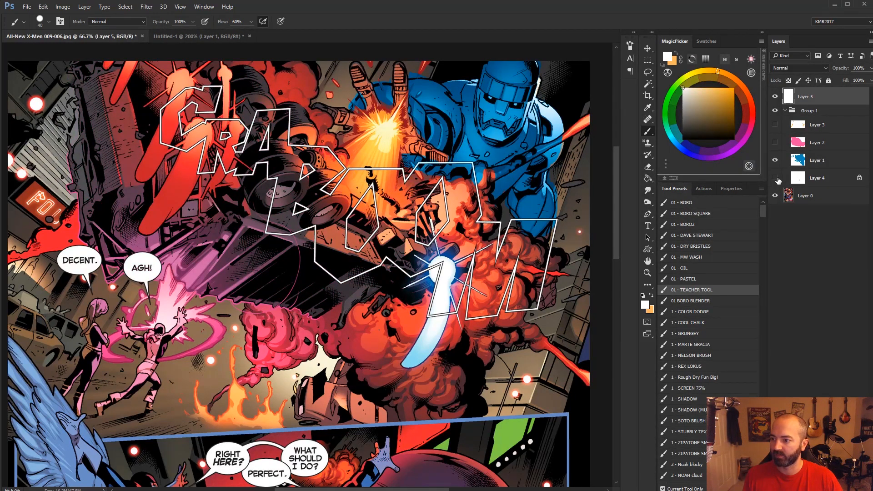
{"action": "left_click", "coordinate": [775, 178]}
{"action": "left_click", "coordinate": [775, 178]}
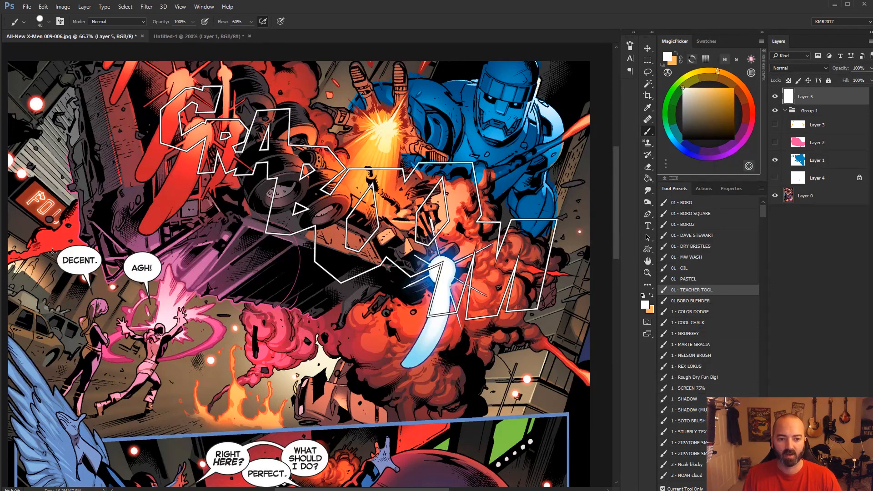
Show Layer 2 and erase its pink tint around the orange blast and debris in the middle of the first panel.
{"action": "left_click_drag", "start_coordinate": [55, 209], "coordinate": [80, 210]}
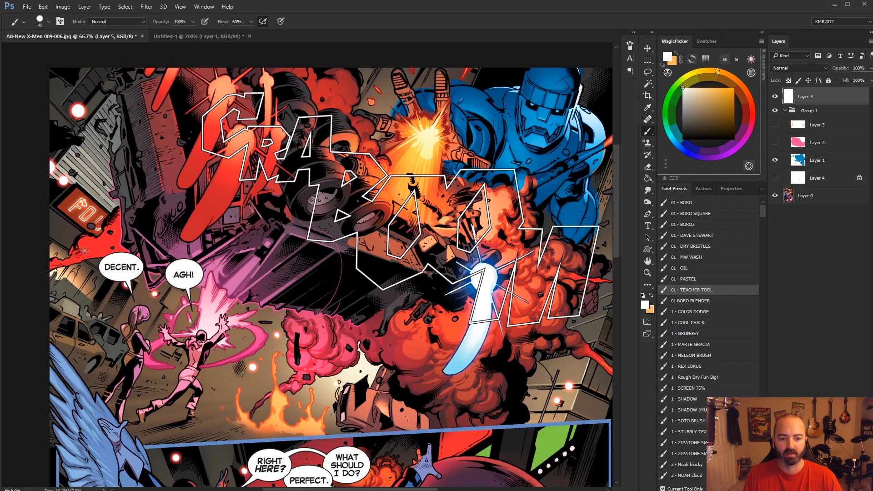
{"action": "left_click_drag", "start_coordinate": [108, 229], "coordinate": [84, 211]}
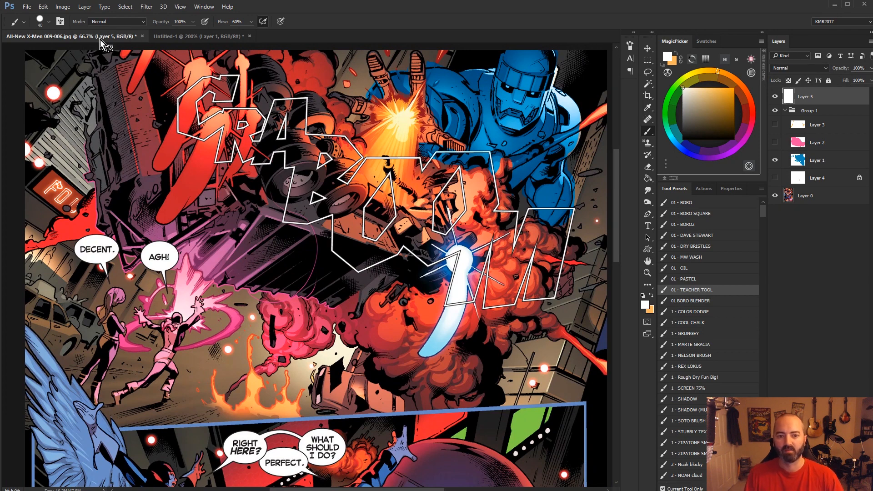
{"action": "left_click_drag", "start_coordinate": [414, 193], "coordinate": [373, 202]}
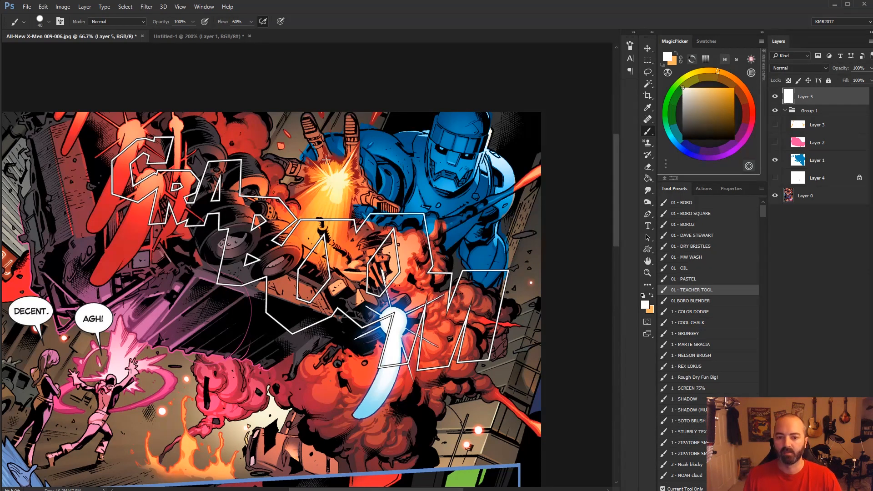
{"action": "left_click_drag", "start_coordinate": [452, 164], "coordinate": [503, 131]}
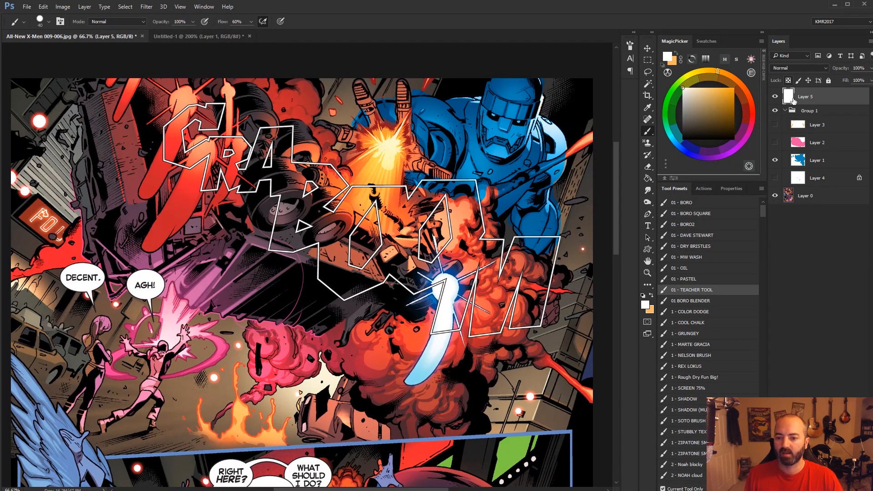
{"action": "left_click", "coordinate": [777, 144]}
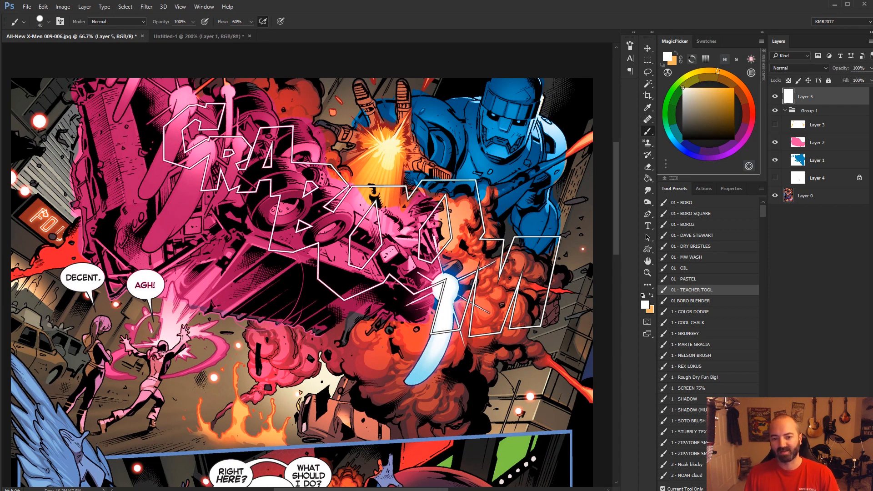
{"action": "left_click", "coordinate": [804, 142]}
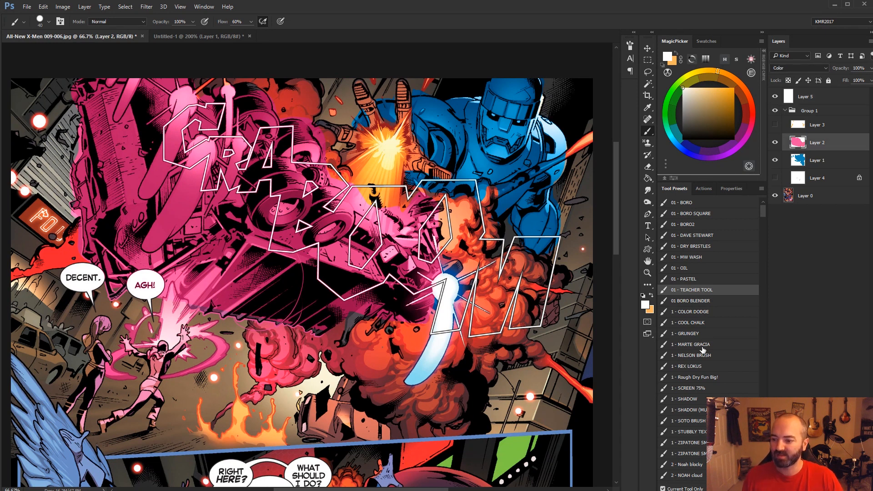
{"action": "left_click", "coordinate": [648, 167]}
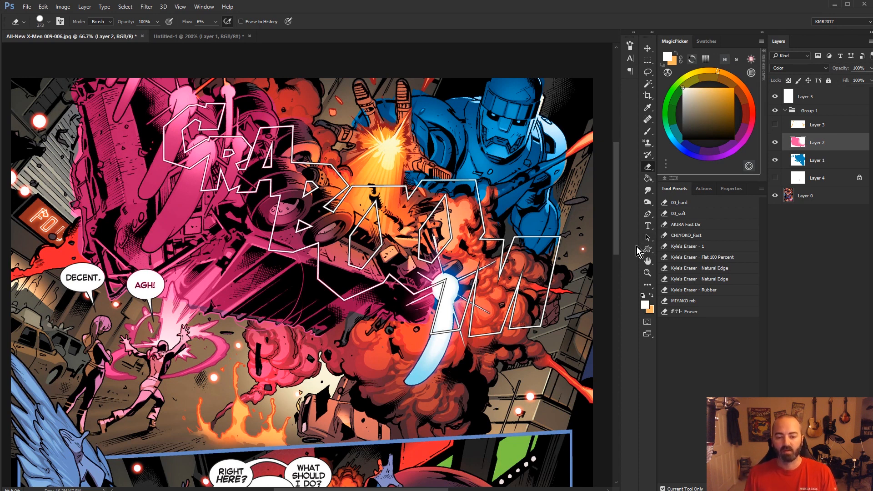
Return to the Brush tool and try white strokes over the blue robot on Layer 2 and on Layer 5, undoing both.
{"action": "key", "text": "b"}
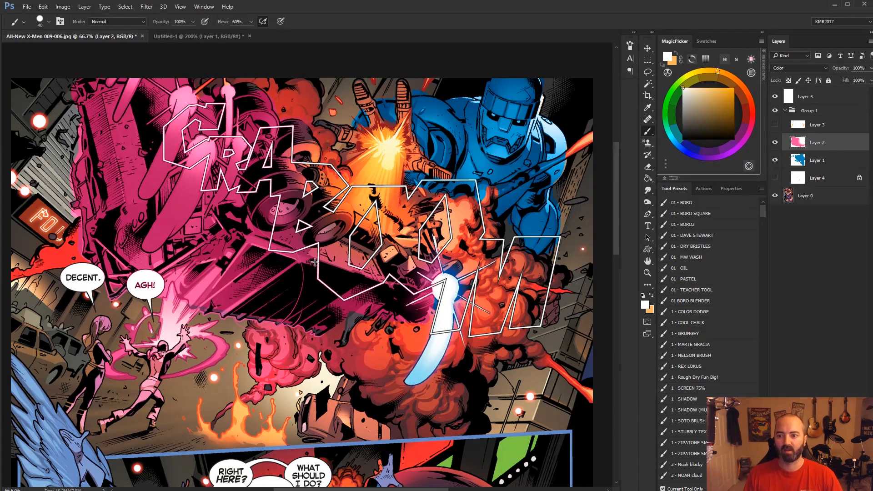
{"action": "left_click_drag", "start_coordinate": [496, 132], "coordinate": [477, 169]}
{"action": "key", "text": "ctrl+z"}
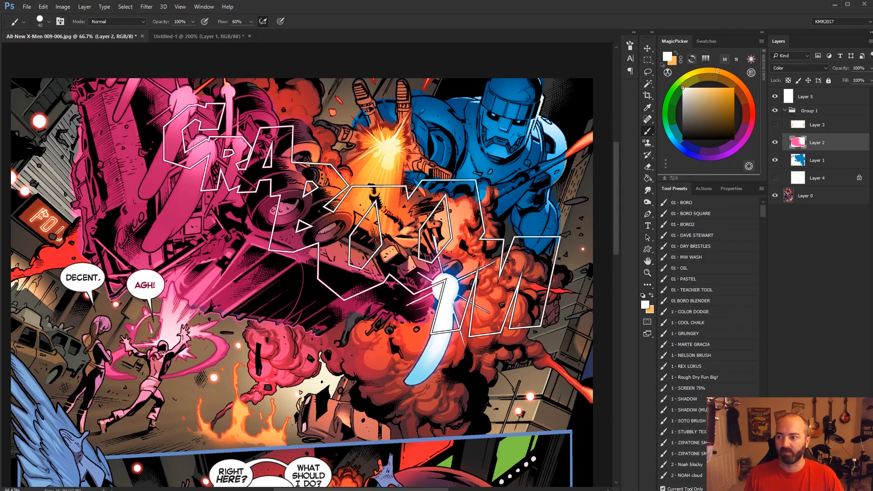
{"action": "key", "text": "alt+period"}
{"action": "mouse_move", "coordinate": [505, 111]}
{"action": "left_mouse_down"}
{"action": "mouse_move", "coordinate": [497, 179]}
{"action": "mouse_move", "coordinate": [516, 117]}
{"action": "left_mouse_up"}
{"action": "key", "text": "ctrl+z"}
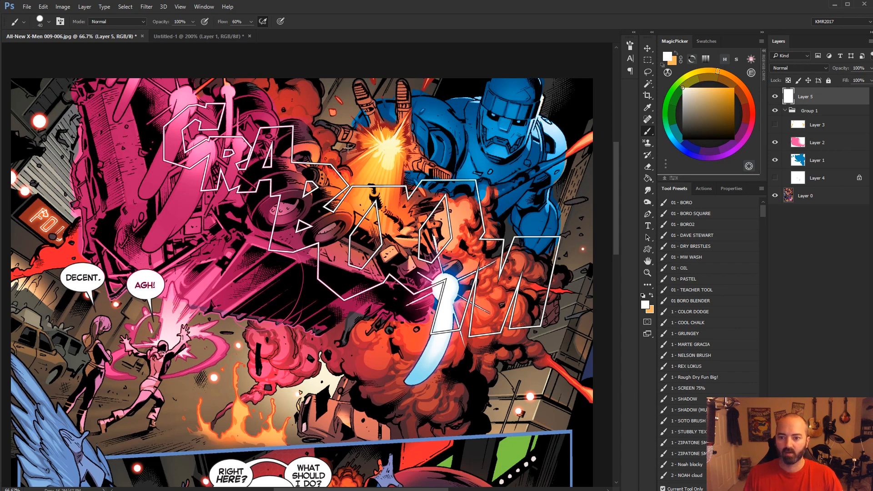
On Layer 5, mark the first panel's diagonal areas and circle the two small figures with white strokes, undoing each one.
{"action": "mouse_move", "coordinate": [301, 89]}
{"action": "left_mouse_down"}
{"action": "mouse_move", "coordinate": [370, 159]}
{"action": "mouse_move", "coordinate": [435, 263]}
{"action": "mouse_move", "coordinate": [532, 339]}
{"action": "left_mouse_up"}
{"action": "key", "text": "ctrl+z"}
{"action": "mouse_move", "coordinate": [154, 95]}
{"action": "left_mouse_down"}
{"action": "mouse_move", "coordinate": [138, 196]}
{"action": "mouse_move", "coordinate": [464, 350]}
{"action": "left_mouse_up"}
{"action": "key", "text": "ctrl+z"}
{"action": "left_click_drag", "start_coordinate": [177, 314], "coordinate": [183, 319]}
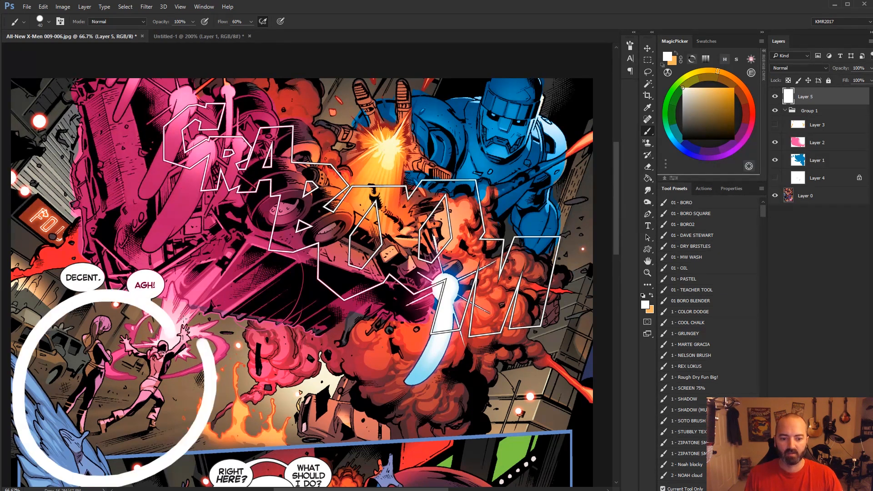
{"action": "key", "text": "ctrl+z"}
{"action": "mouse_move", "coordinate": [136, 234]}
{"action": "left_mouse_down"}
{"action": "mouse_move", "coordinate": [227, 218]}
{"action": "mouse_move", "coordinate": [182, 319]}
{"action": "left_mouse_up"}
{"action": "key", "text": "ctrl+z"}
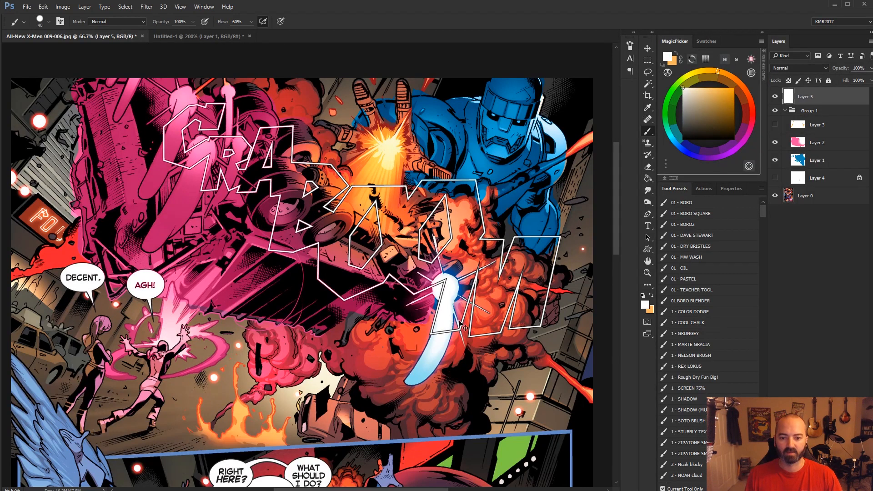
Select Layer 2 and show Layers 3 and 4 to add the yellow costume colours in the second panel.
{"action": "left_click", "coordinate": [647, 273]}
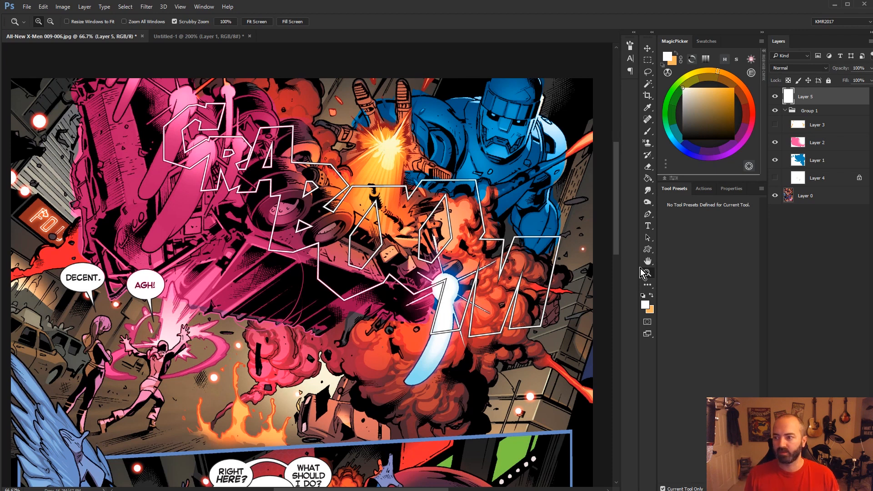
{"action": "left_click", "coordinate": [812, 148]}
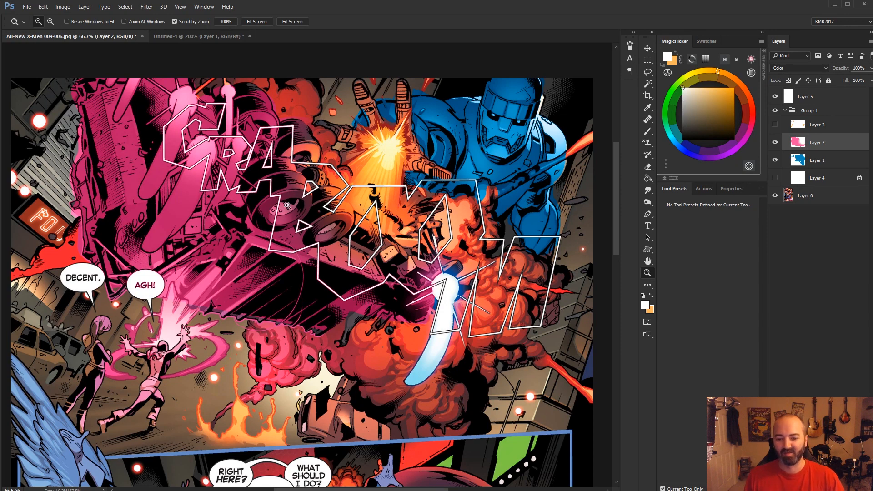
{"action": "scroll", "coordinate": [347, 266], "scroll_direction": "down", "scroll_amount": 10}
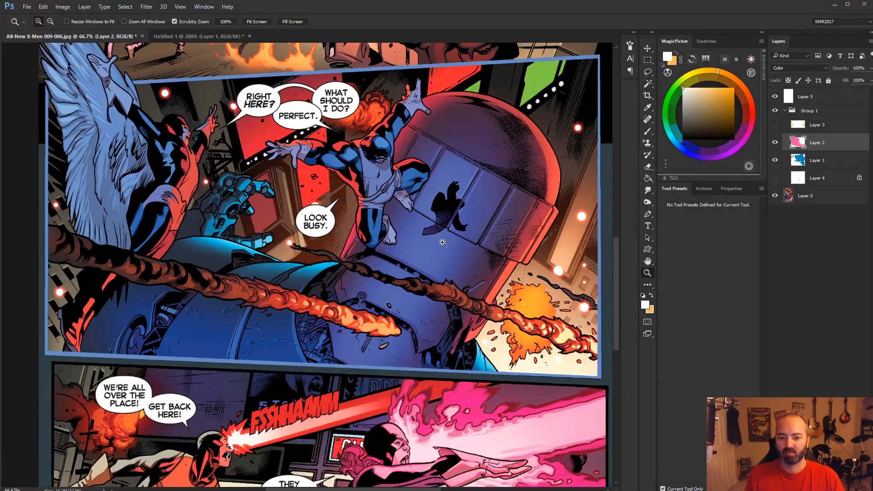
{"action": "left_click", "coordinate": [776, 125]}
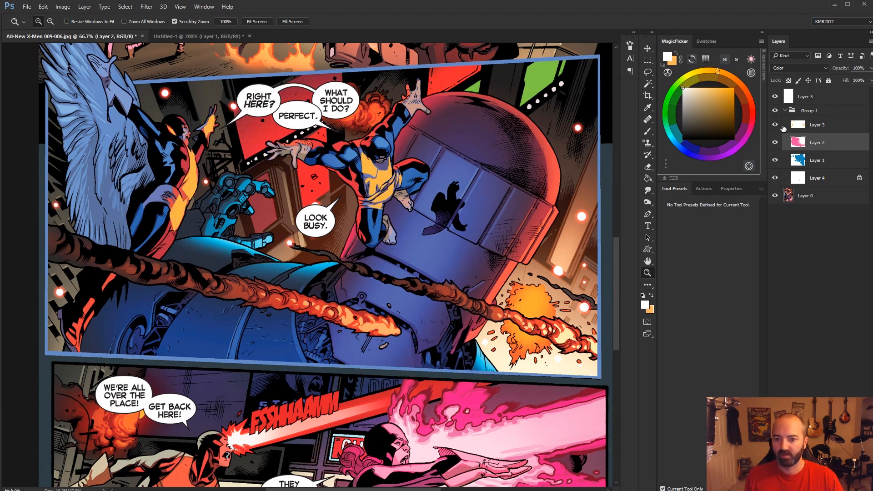
Toggle Group 1's visibility repeatedly to compare the second panel with and without the colour overlays, leaving the group hidden.
{"action": "scroll", "coordinate": [568, 109], "scroll_direction": "up", "scroll_amount": 2}
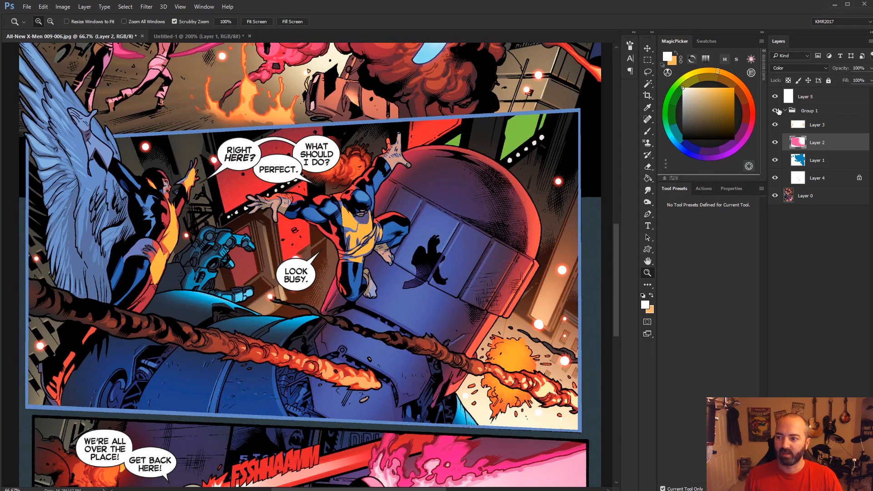
{"action": "left_click", "coordinate": [776, 111]}
{"action": "left_click", "coordinate": [775, 110]}
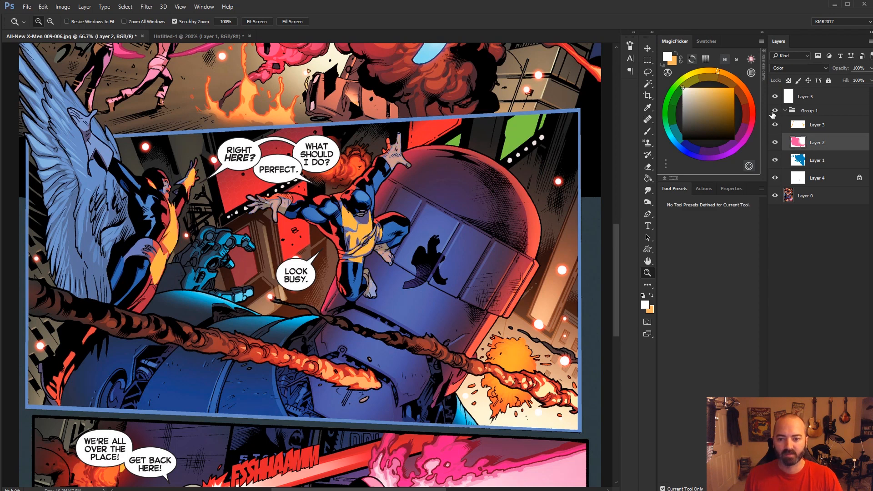
{"action": "left_click", "coordinate": [775, 112]}
{"action": "left_click", "coordinate": [780, 115]}
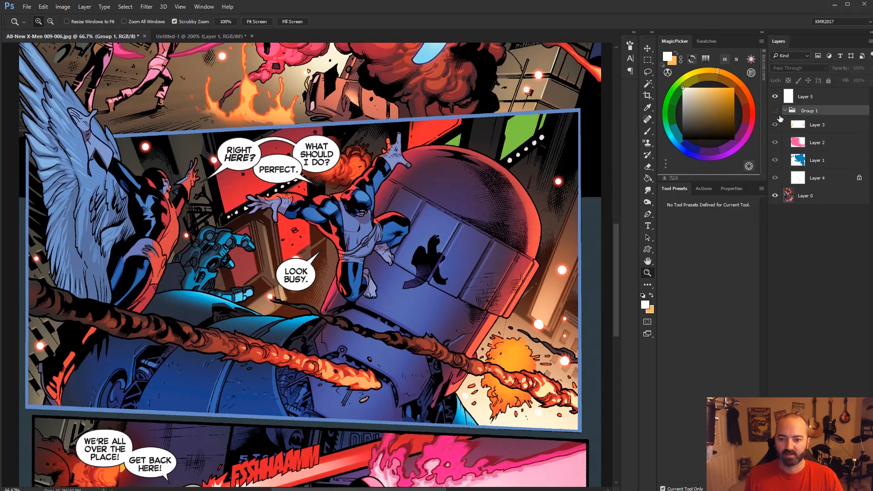
{"action": "left_click", "coordinate": [775, 111]}
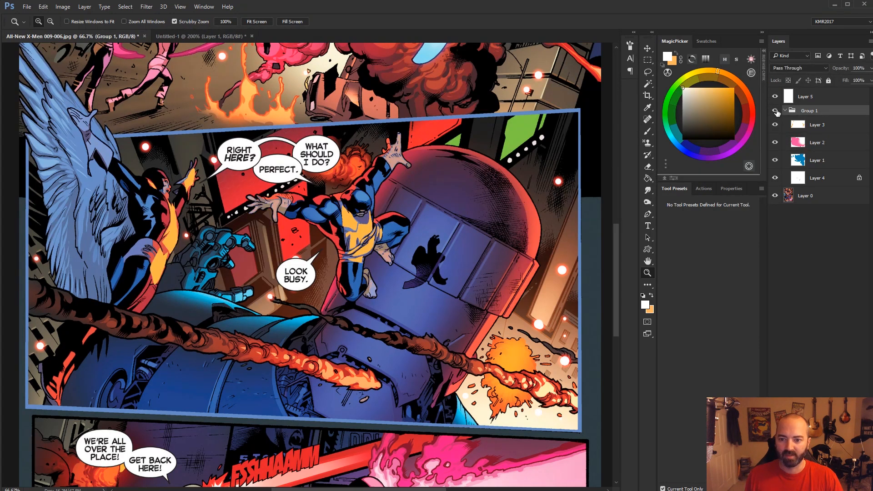
{"action": "left_click", "coordinate": [776, 111]}
{"action": "left_click", "coordinate": [776, 111]}
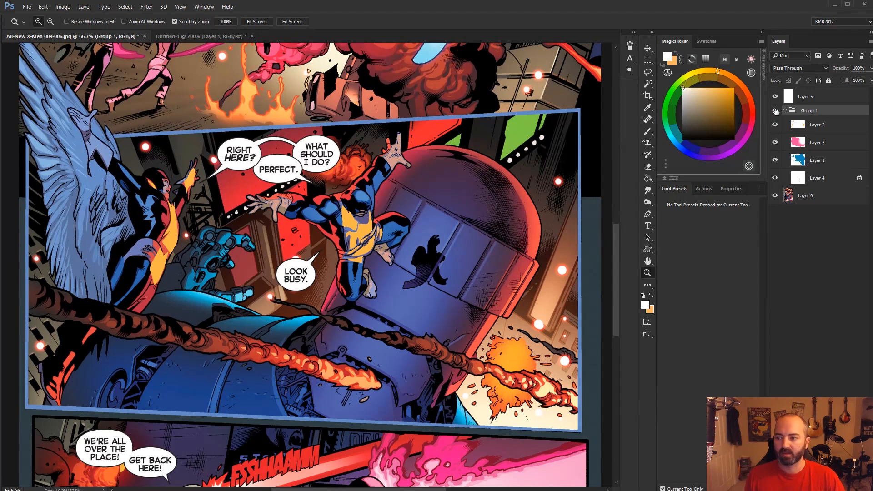
{"action": "left_click", "coordinate": [776, 111]}
On Layer 5, brush white marks over the robot's shadow and from the winged figure across to the robot's head, undoing them.
{"action": "key", "text": "b"}
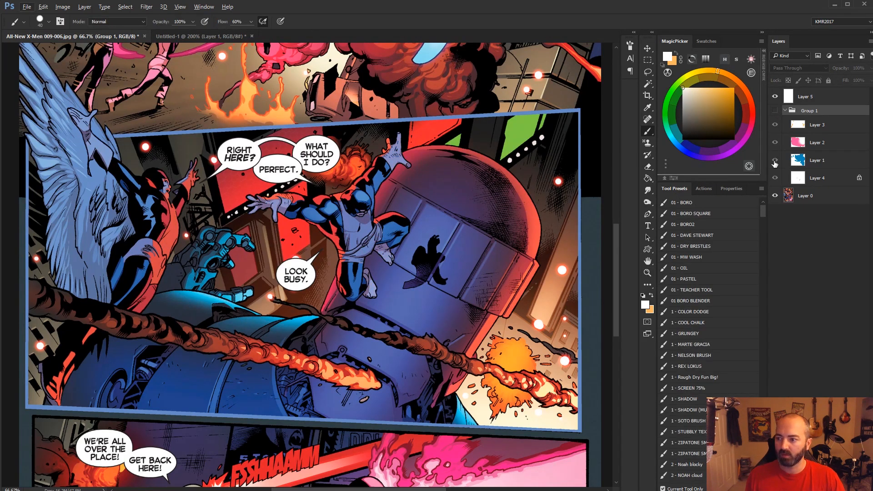
{"action": "left_click", "coordinate": [815, 96]}
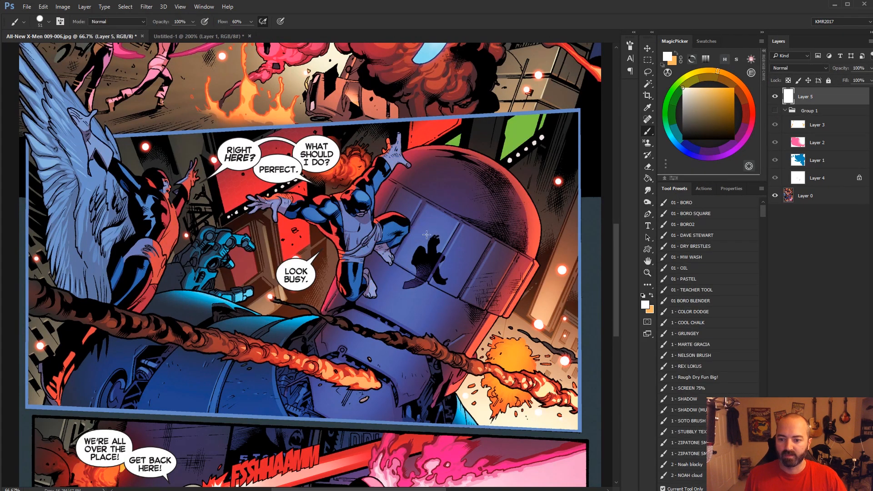
{"action": "left_click_drag", "start_coordinate": [427, 234], "coordinate": [418, 240]}
{"action": "key", "text": "ctrl+z"}
{"action": "left_click", "coordinate": [156, 295]}
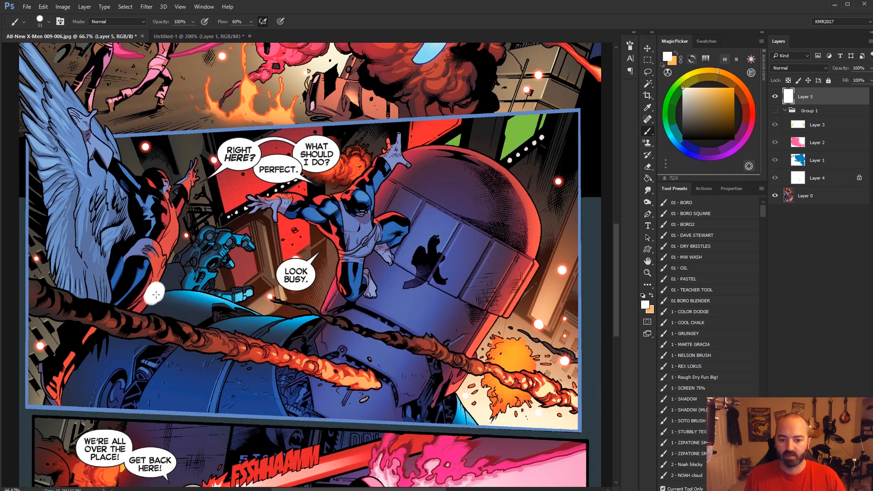
{"action": "mouse_move", "coordinate": [156, 295]}
{"action": "left_mouse_down"}
{"action": "mouse_move", "coordinate": [501, 200]}
{"action": "mouse_move", "coordinate": [488, 189]}
{"action": "left_mouse_up"}
{"action": "key", "text": "ctrl+z"}
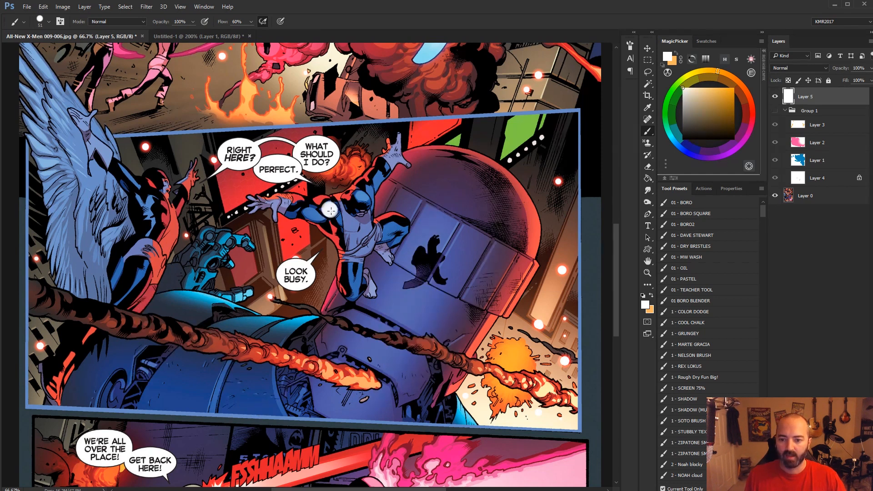
Brush white strokes over the leaping figure and from the speech balloons down to the winged figure's legs, undoing them all.
{"action": "mouse_move", "coordinate": [330, 210]}
{"action": "left_mouse_down"}
{"action": "mouse_move", "coordinate": [365, 207]}
{"action": "mouse_move", "coordinate": [392, 240]}
{"action": "left_mouse_up"}
{"action": "key", "text": "ctrl+z"}
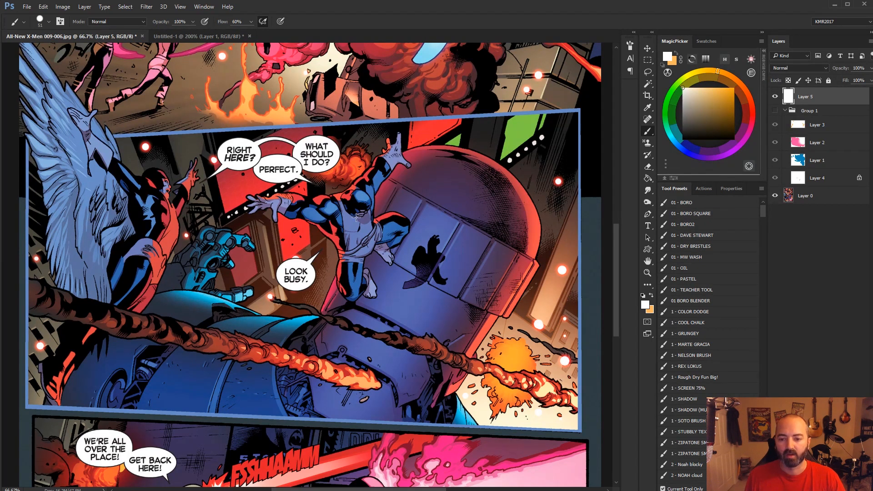
{"action": "mouse_move", "coordinate": [332, 212]}
{"action": "left_mouse_down"}
{"action": "mouse_move", "coordinate": [387, 185]}
{"action": "mouse_move", "coordinate": [395, 259]}
{"action": "left_mouse_up"}
{"action": "key", "text": "ctrl+z"}
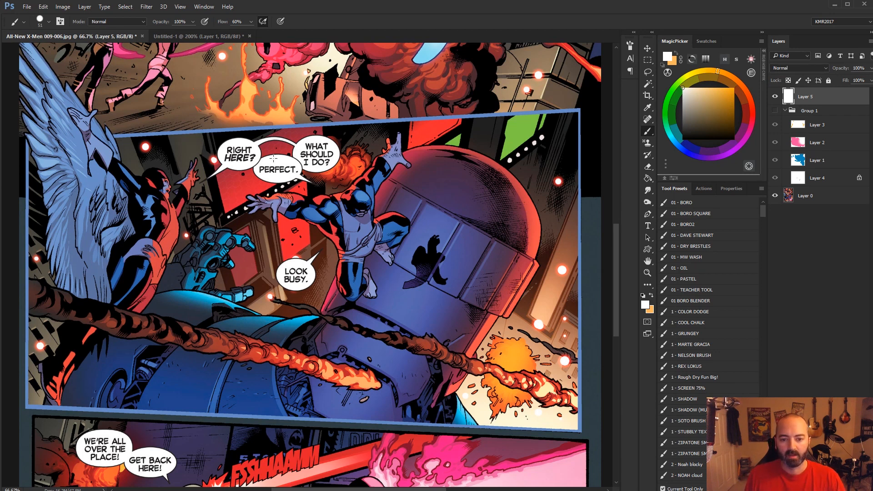
{"action": "mouse_move", "coordinate": [273, 157]}
{"action": "left_mouse_down"}
{"action": "mouse_move", "coordinate": [164, 241]}
{"action": "mouse_move", "coordinate": [102, 350]}
{"action": "mouse_move", "coordinate": [177, 182]}
{"action": "mouse_move", "coordinate": [130, 332]}
{"action": "left_mouse_up"}
{"action": "key", "text": "ctrl+z"}
{"action": "key", "text": "ctrl+z"}
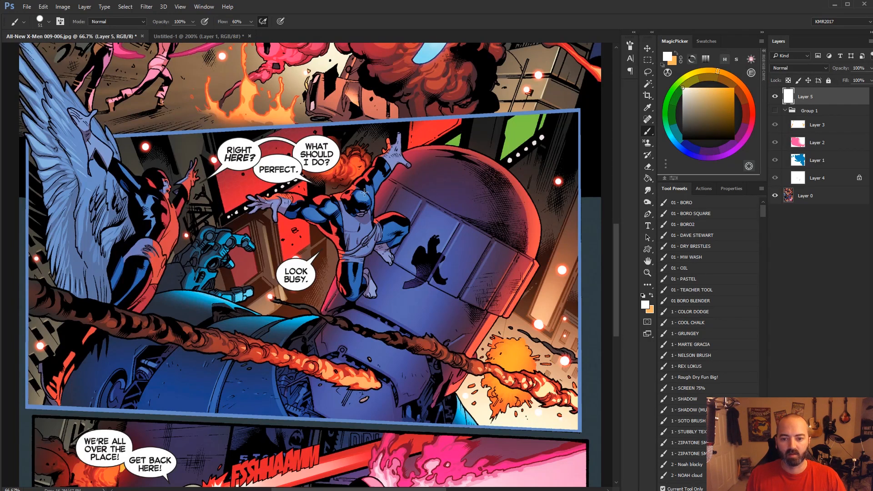
Show Group 1 again and examine how the overlay colours read across all three panels of the page.
{"action": "left_click", "coordinate": [775, 111]}
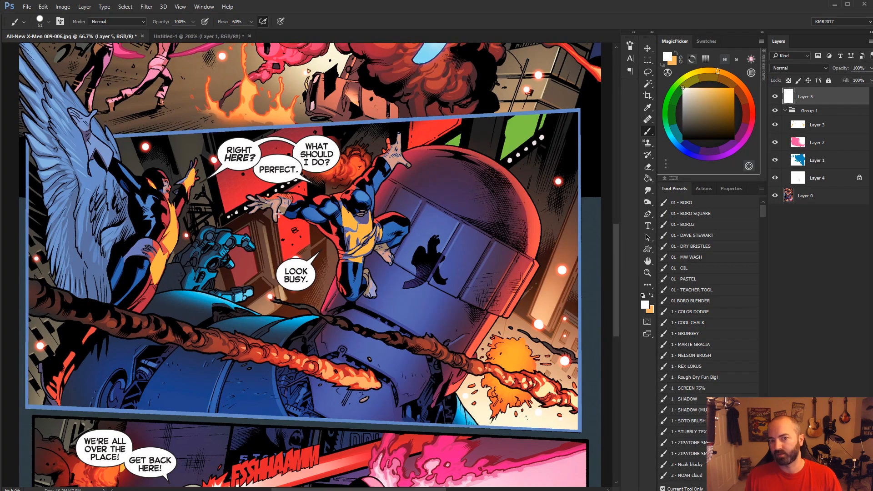
{"action": "key", "text": "z"}
{"action": "left_click", "coordinate": [279, 213], "text": "alt"}
{"action": "left_click", "coordinate": [280, 212], "text": "alt"}
{"action": "left_click_drag", "start_coordinate": [351, 264], "coordinate": [359, 310]}
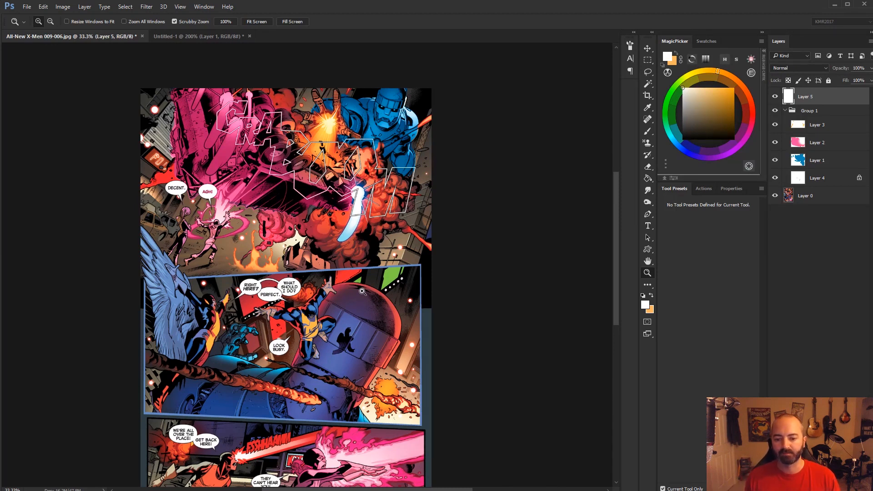
{"action": "scroll", "coordinate": [259, 280], "scroll_direction": "down", "scroll_amount": 4}
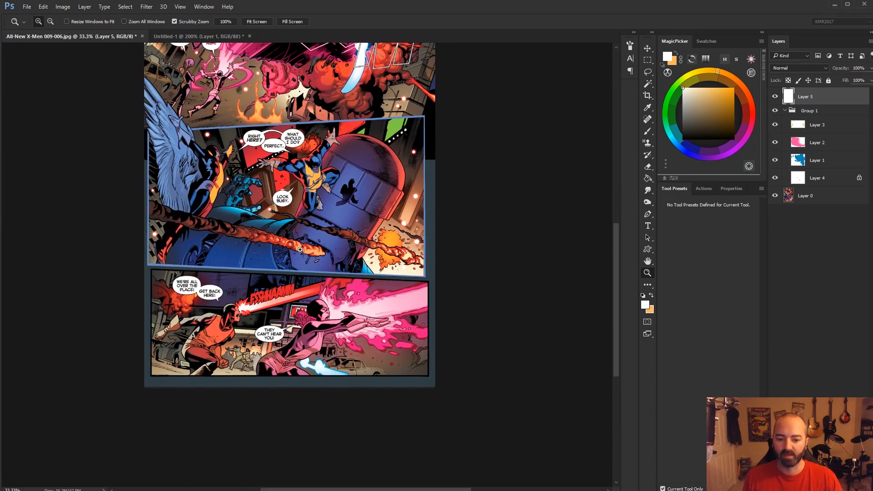
{"action": "left_click", "coordinate": [251, 345]}
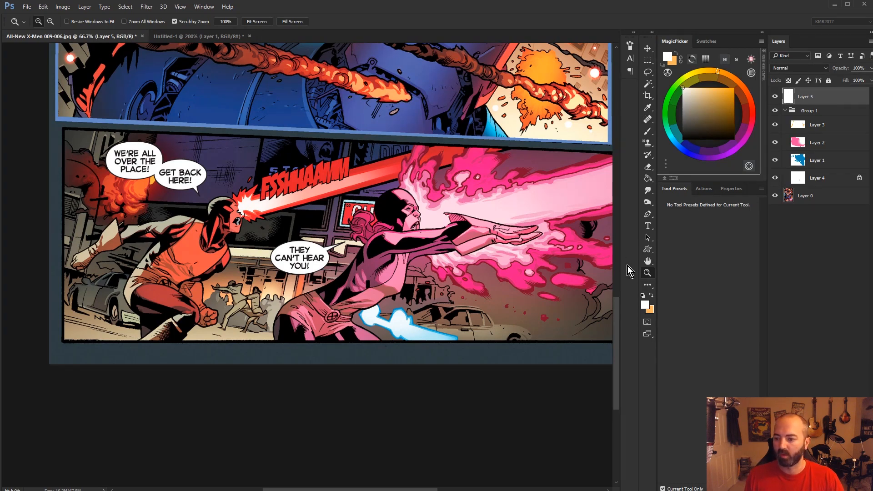
{"action": "key", "text": "ctrl+minus"}
{"action": "left_click_drag", "start_coordinate": [354, 280], "coordinate": [337, 345]}
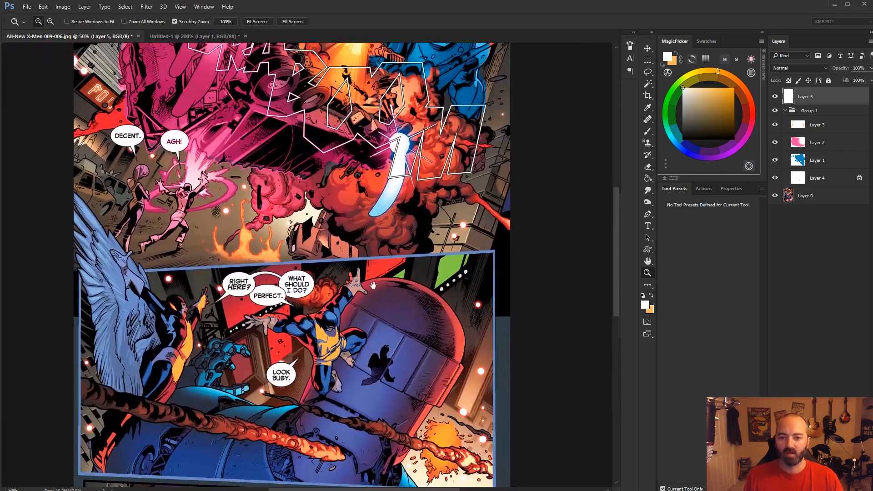